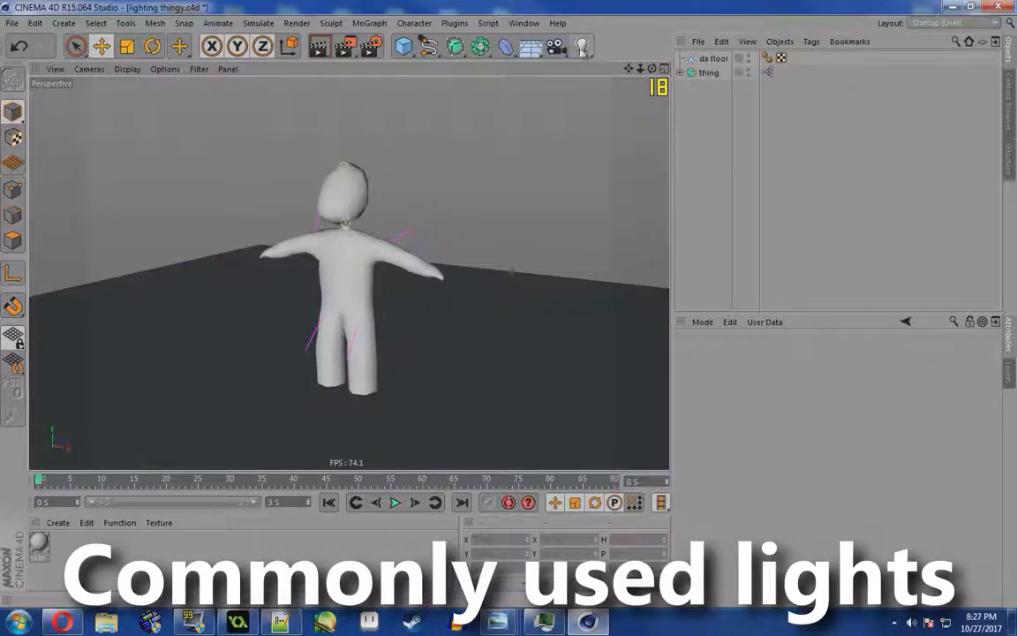
pyautogui.moveTo(497, 242); pyautogui.dragTo(130, 212)
pyautogui.press('Delete')
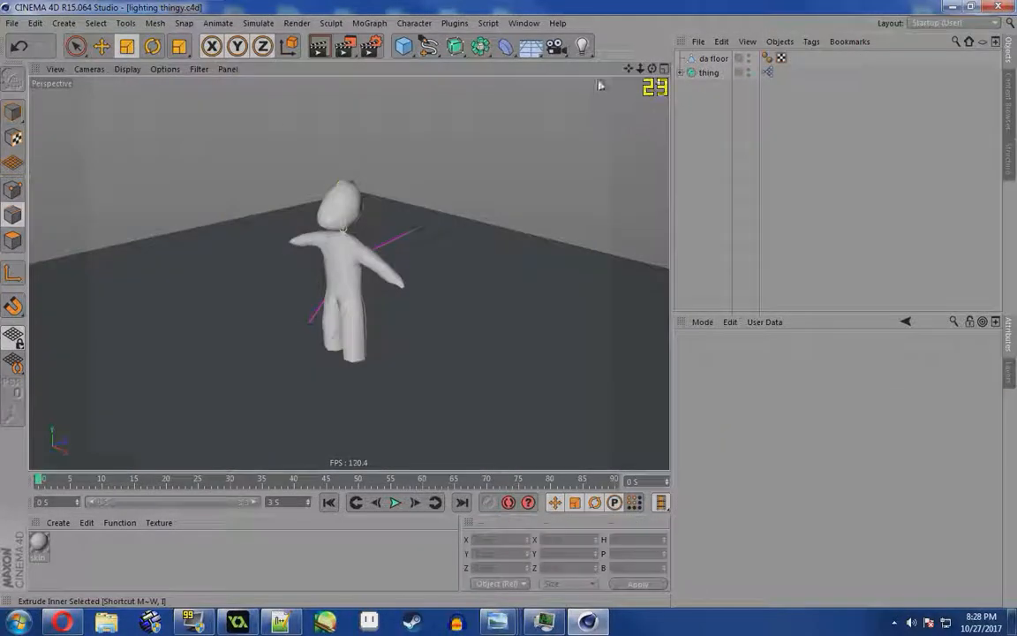
# Add a spot light, rotate it to point straight down, and raise it above the figure
pyautogui.click(582, 46)
pyautogui.click(729, 66)
pyautogui.press('r')
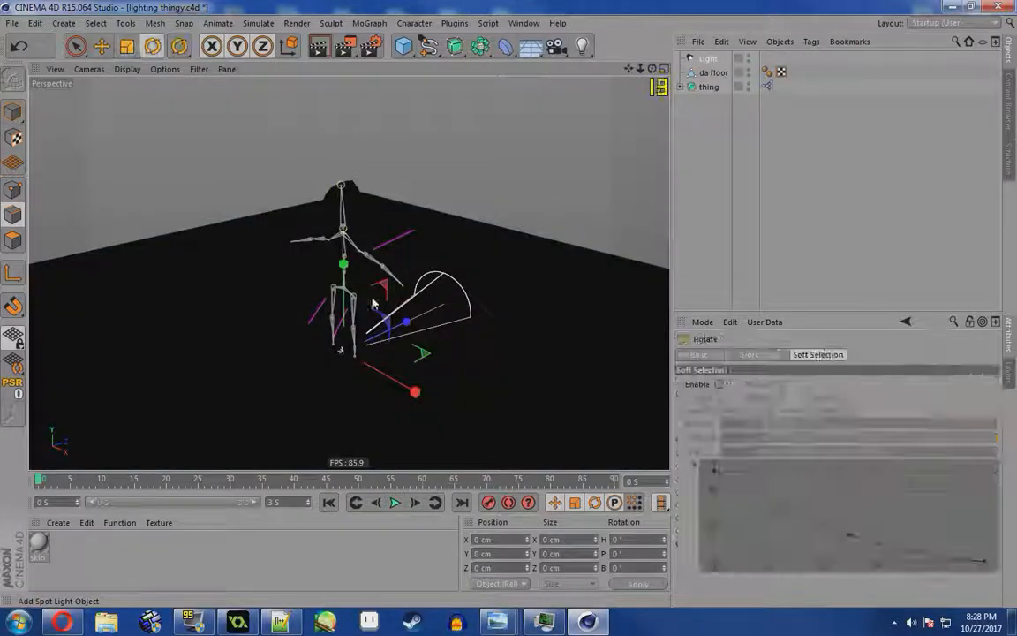
pyautogui.moveTo(367, 304); pyautogui.dragTo(401, 271)
pyautogui.hotkey('ctrl', 'z')
pyautogui.press('e')
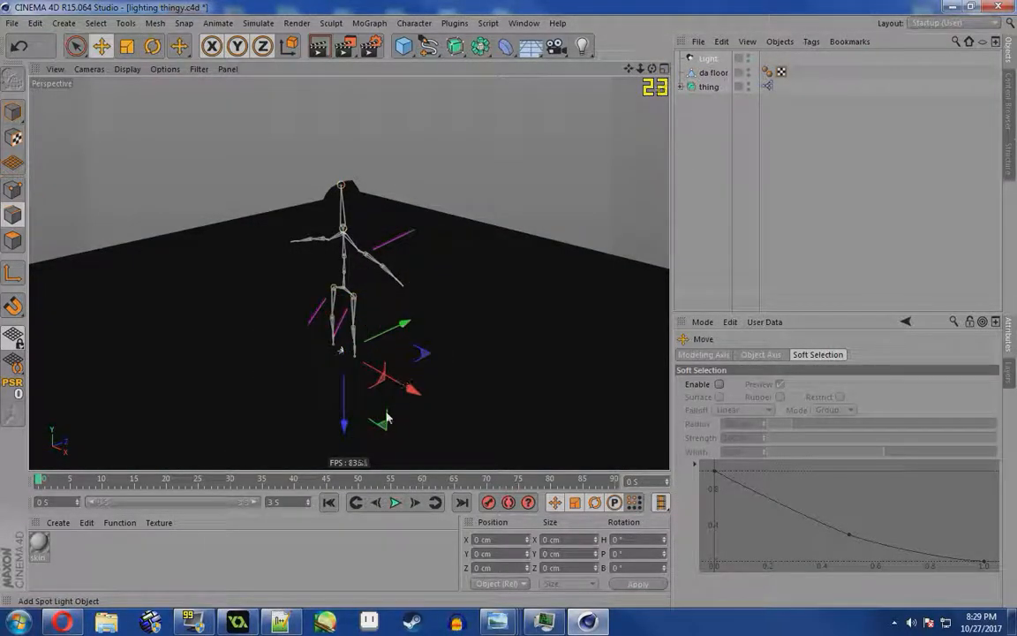
pyautogui.moveTo(344, 403); pyautogui.dragTo(370, 3)
# Set the spot light's shadow to Raytraced (Hard) and render the view
pyautogui.click(708, 59)
pyautogui.click(768, 467)
pyautogui.click(797, 510)
pyautogui.hotkey('ctrl', 'r')
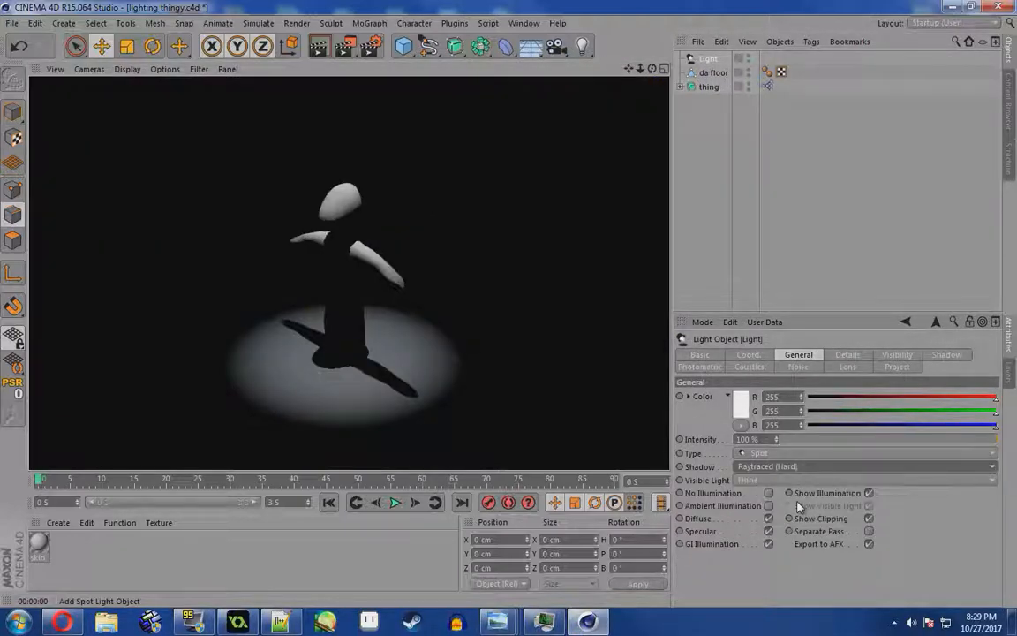
# Extrude the floor's border edges upward and bridge the open top to form a closed box room
pyautogui.keyDown('alt'); pyautogui.moveTo(365, 282); pyautogui.dragTo(361, 374, button='right'); pyautogui.keyUp('alt')
pyautogui.keyDown('alt'); pyautogui.moveTo(353, 256); pyautogui.dragTo(333, 243); pyautogui.keyUp('alt')
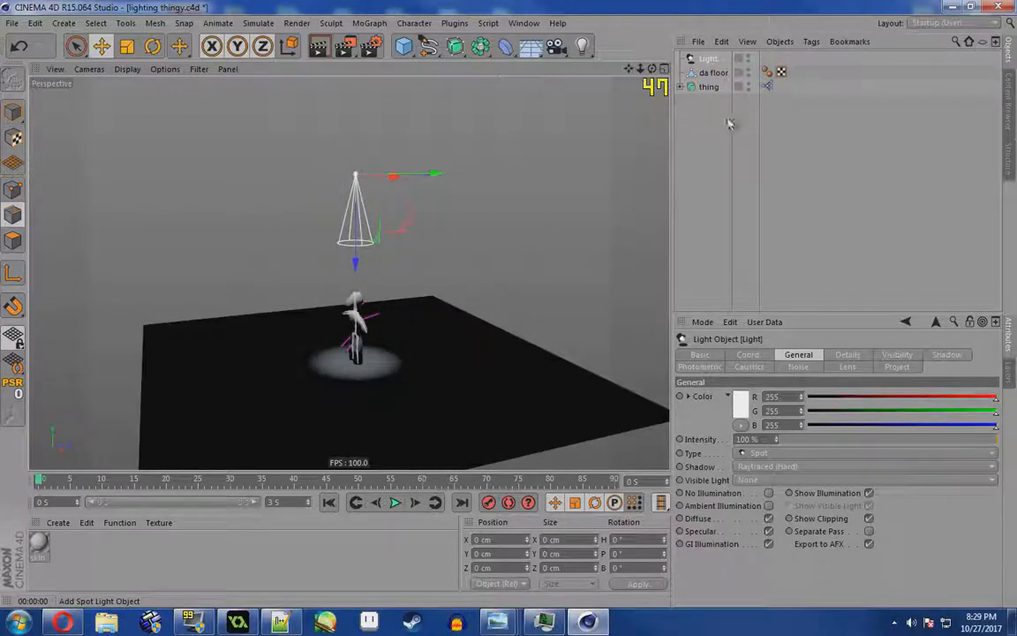
pyautogui.keyDown('alt'); pyautogui.moveTo(629, 140); pyautogui.dragTo(537, 270); pyautogui.keyUp('alt')
pyautogui.moveTo(408, 49); pyautogui.dragTo(583, 308)
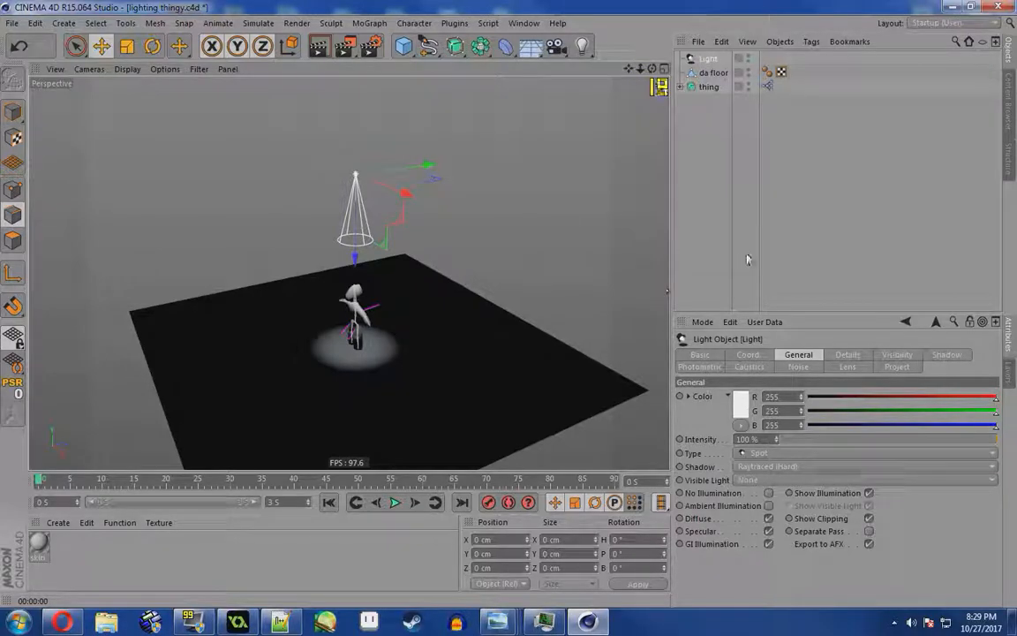
pyautogui.click(720, 77)
pyautogui.doubleClick(171, 304)
pyautogui.keyDown('ctrl'); pyautogui.moveTo(353, 269); pyautogui.dragTo(318, 139); pyautogui.keyUp('ctrl')
pyautogui.scroll(-5, 354, 274)
pyautogui.click(416, 315)
pyautogui.press('b')
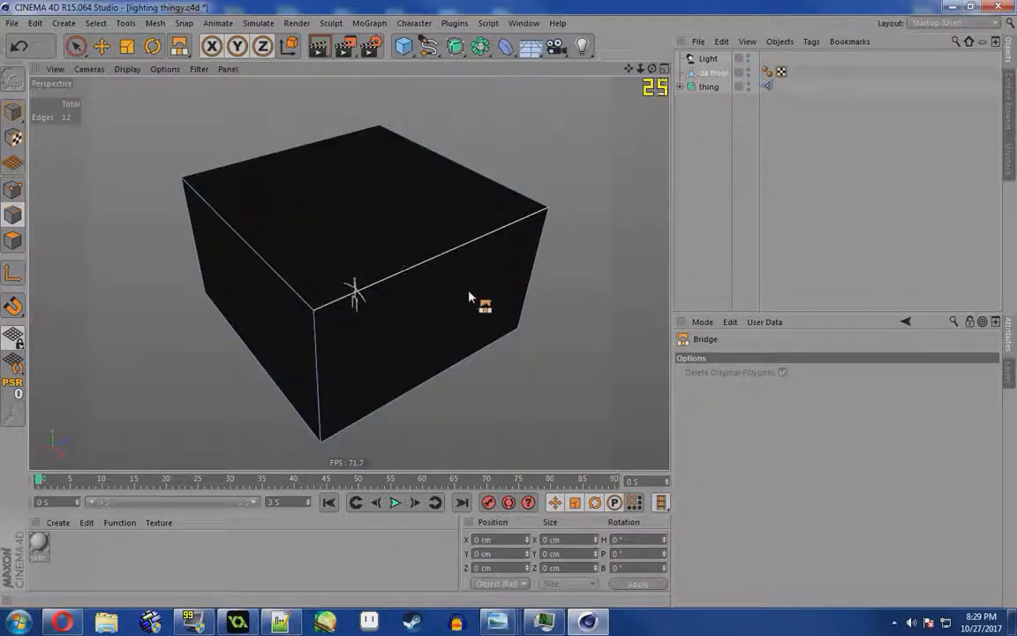
# Widen the spot light's outer angle to 165° and move the light higher above the figure
pyautogui.click(710, 60)
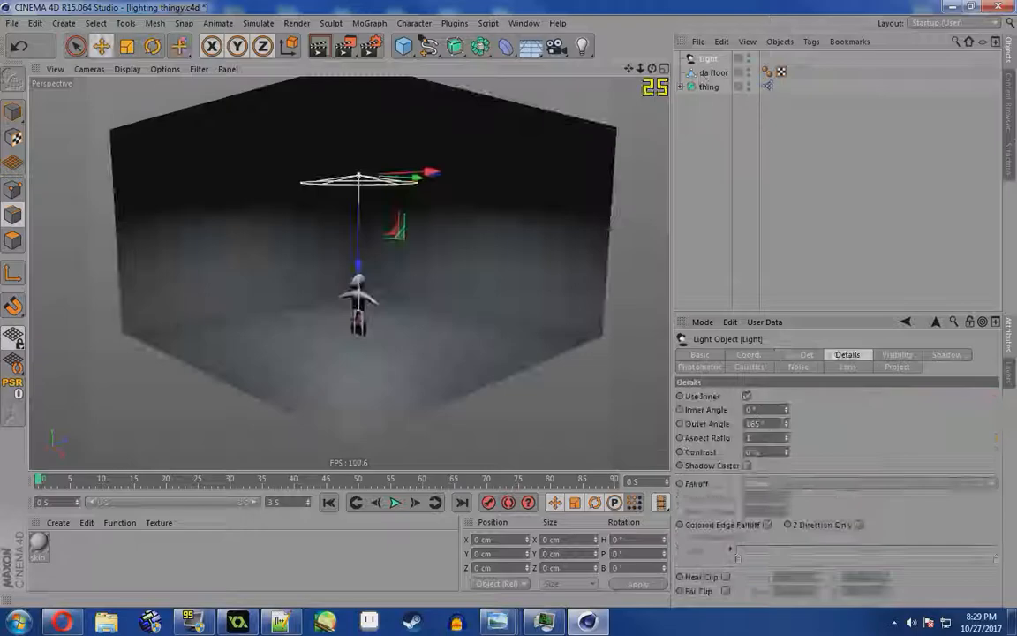
pyautogui.press('e')
pyautogui.moveTo(370, 260); pyautogui.dragTo(367, 237)
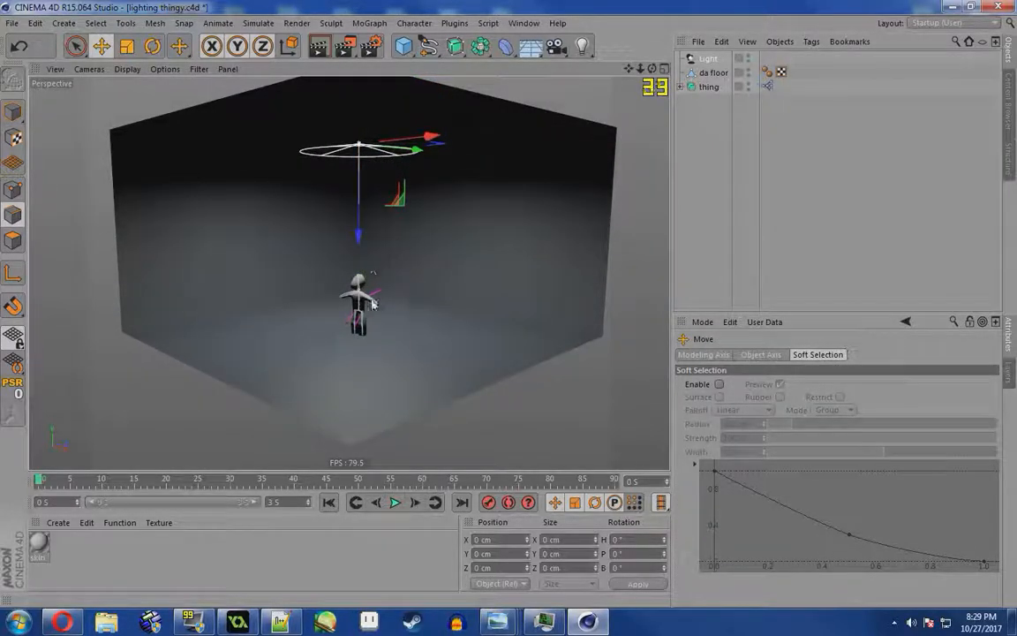
# Render a close view of the figure to examine the spot light's effect and shadow inside the room
pyautogui.keyDown('alt'); pyautogui.moveTo(372, 296); pyautogui.dragTo(365, 354); pyautogui.keyUp('alt')
pyautogui.keyDown('alt'); pyautogui.moveTo(365, 354); pyautogui.dragTo(438, 247, button='right'); pyautogui.keyUp('alt')
pyautogui.keyDown('alt'); pyautogui.moveTo(352, 415); pyautogui.dragTo(339, 347); pyautogui.keyUp('alt')
pyautogui.hotkey('ctrl', 'r')
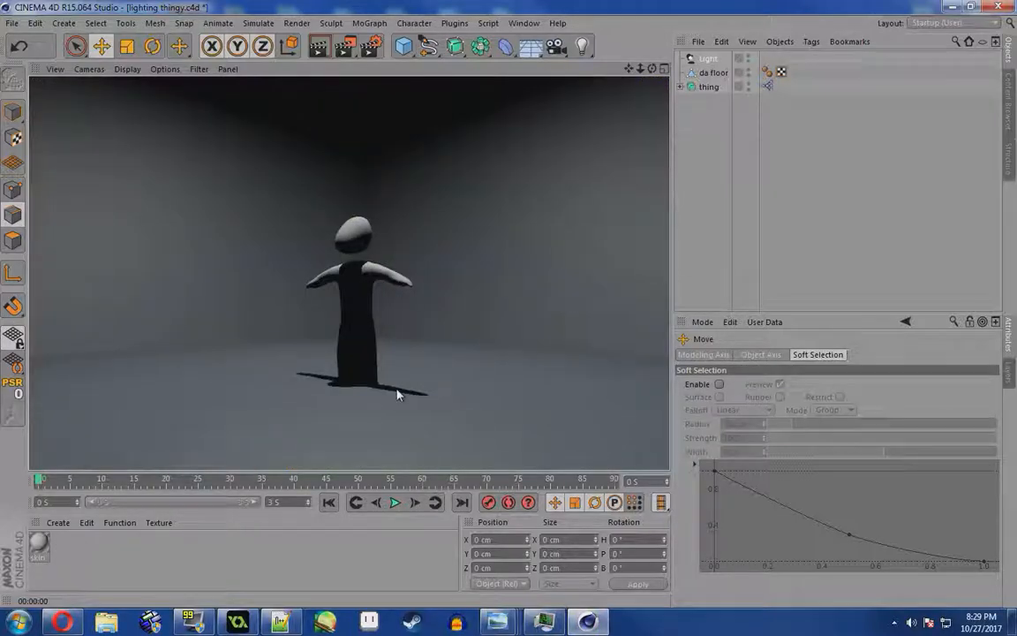
pyautogui.hotkey('ctrl', 's')
pyautogui.keyDown('alt'); pyautogui.moveTo(370, 310); pyautogui.dragTo(394, 344); pyautogui.keyUp('alt')
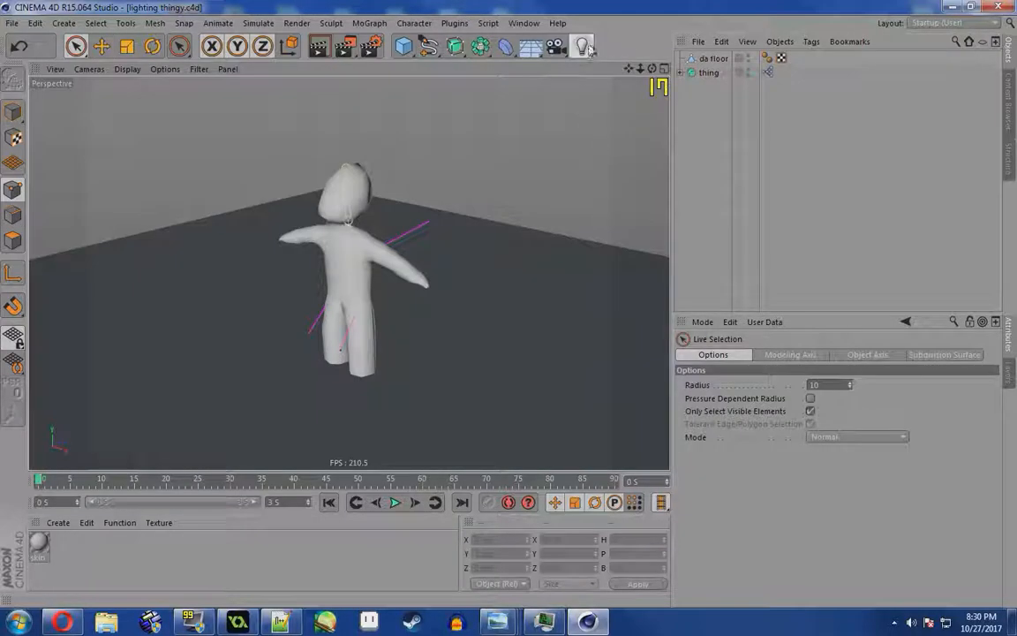
# Add an infinite light and rotate it so it shines down on the figure and floor at an angle
pyautogui.click(581, 46)
pyautogui.click(684, 113)
pyautogui.press('r')
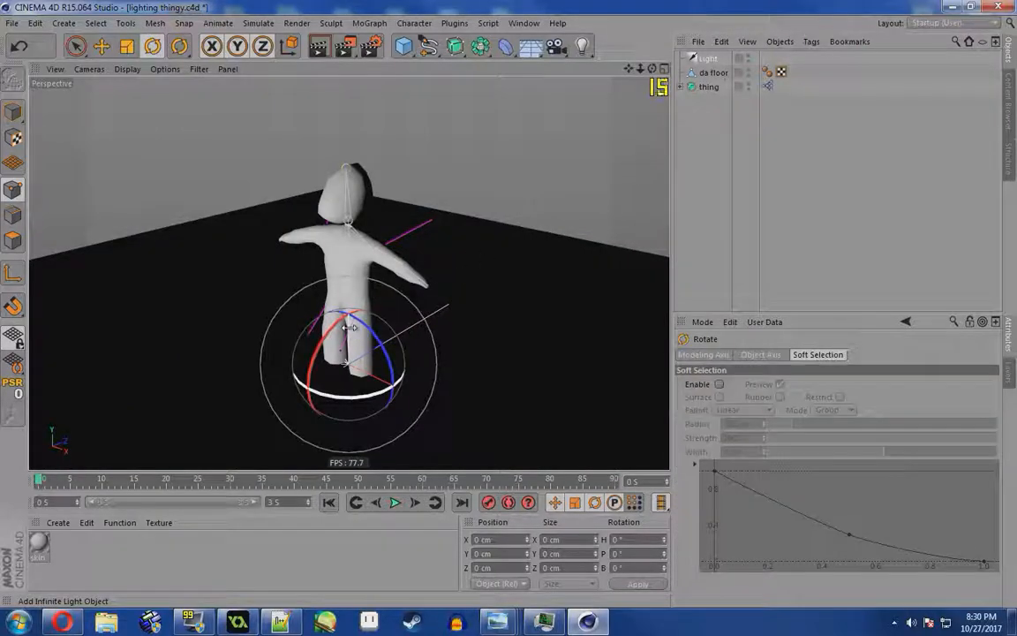
pyautogui.moveTo(327, 346); pyautogui.dragTo(242, 298)
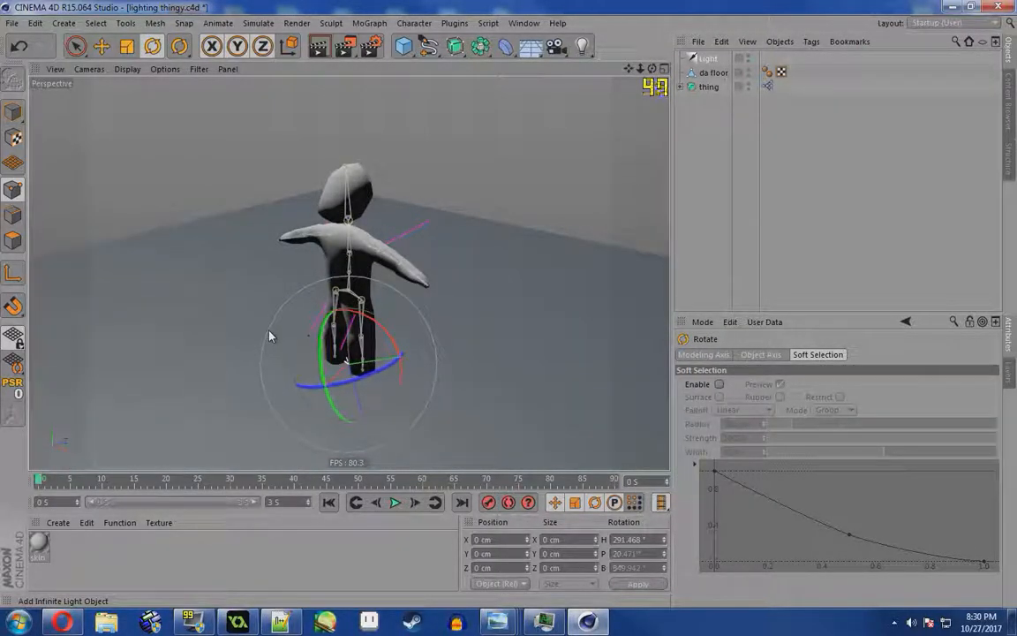
# Set the infinite light's shadow to Raytraced (Hard) and render the figure with its shadow
pyautogui.click(707, 58)
pyautogui.click(798, 354)
pyautogui.click(764, 467)
pyautogui.click(767, 509)
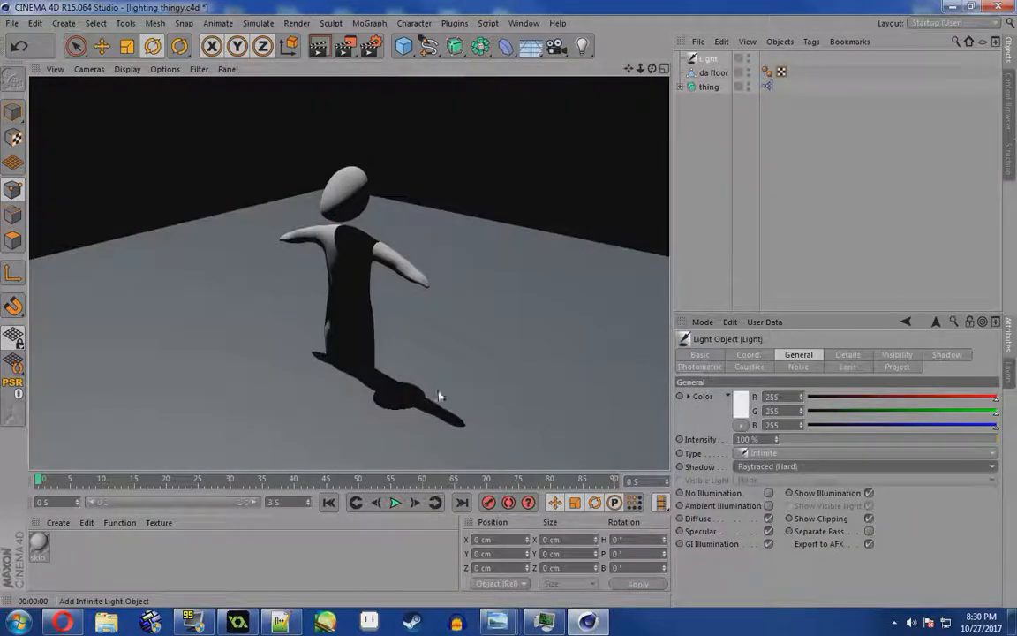
pyautogui.keyDown('alt'); pyautogui.moveTo(357, 366); pyautogui.dragTo(283, 366); pyautogui.keyUp('alt')
pyautogui.hotkey('ctrl', 'r')
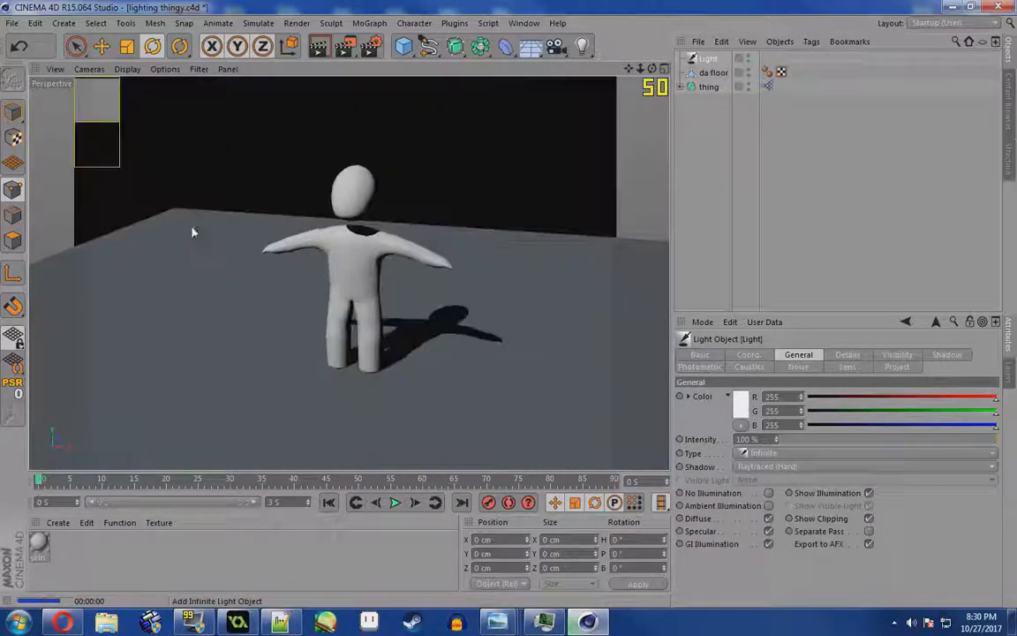
# Turn on shadow display in the viewport and rotate the infinite light to change the shadow's direction
pyautogui.click(165, 70)
pyautogui.click(188, 186)
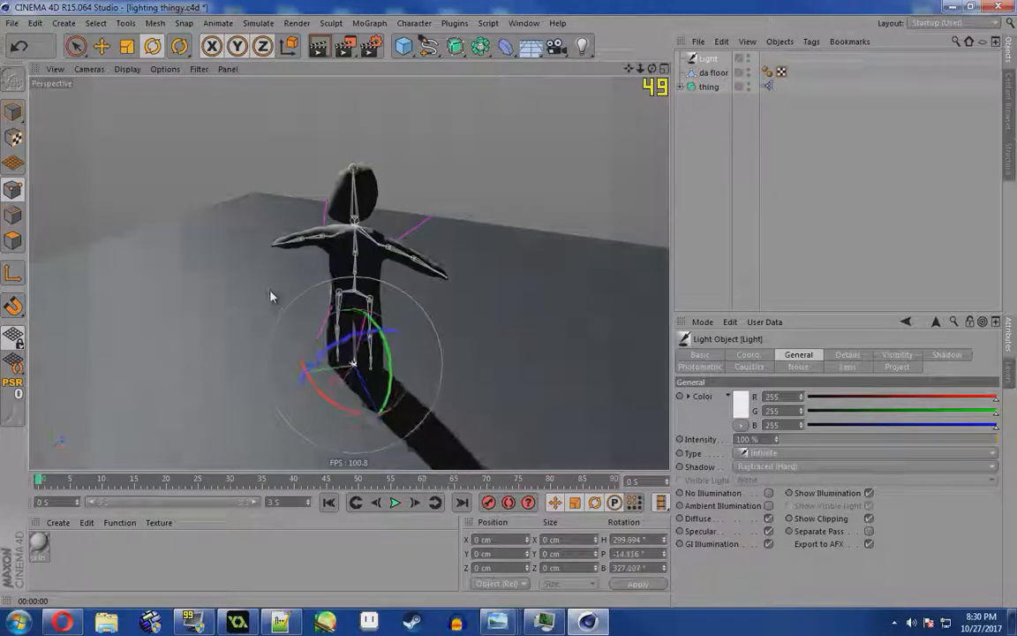
pyautogui.moveTo(271, 294); pyautogui.dragTo(313, 326)
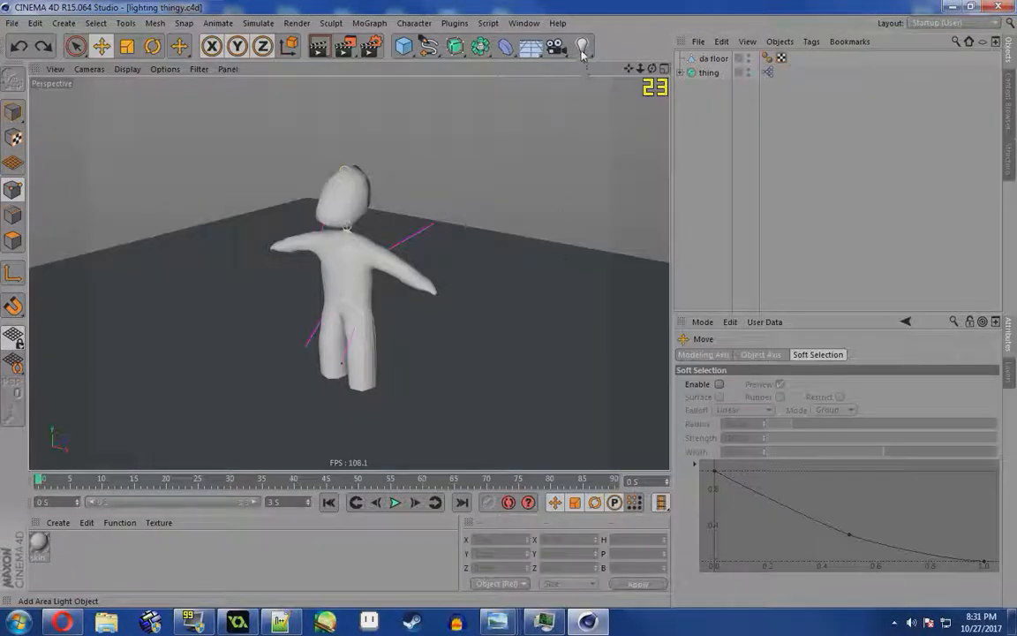
# Add an area light, move it beside the figure, and render its effect on the floor
pyautogui.click(582, 53)
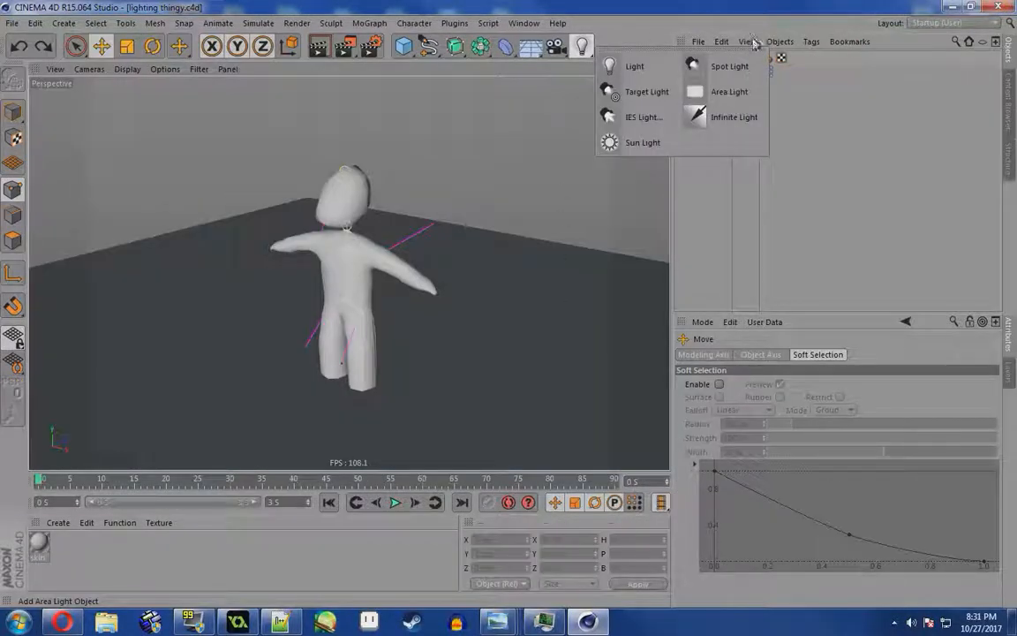
pyautogui.click(726, 92)
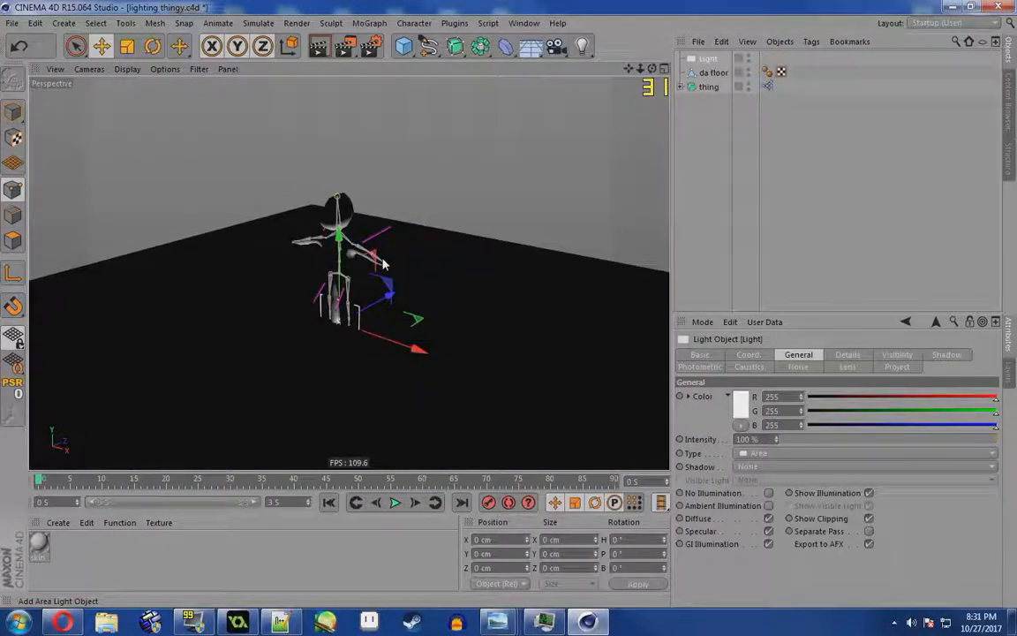
pyautogui.moveTo(378, 259); pyautogui.dragTo(254, 232)
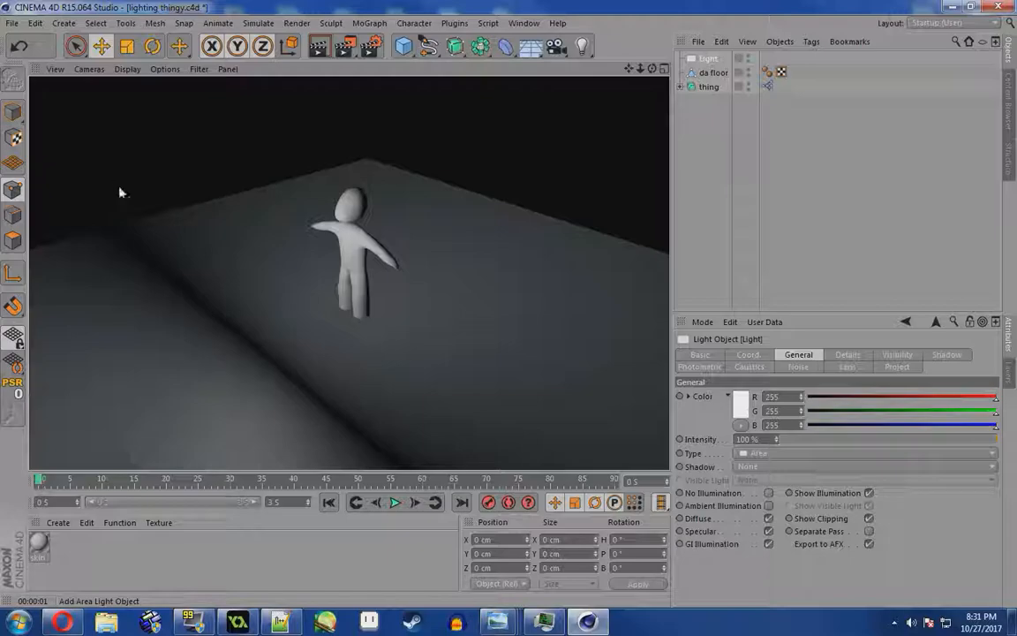
pyautogui.keyDown('alt'); pyautogui.moveTo(212, 215); pyautogui.dragTo(368, 311); pyautogui.keyUp('alt')
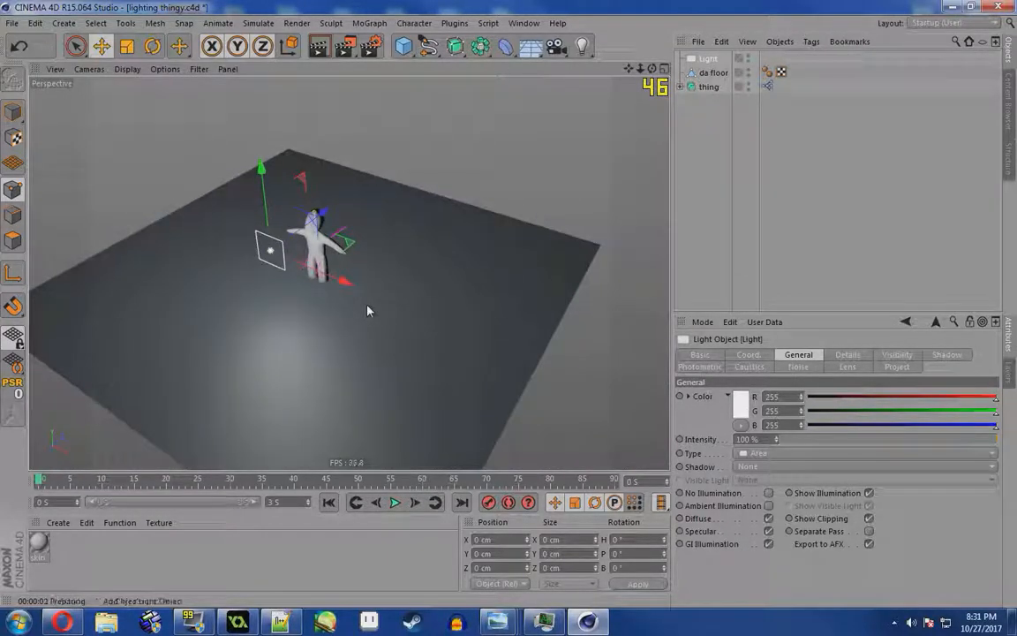
pyautogui.keyDown('alt'); pyautogui.moveTo(493, 295); pyautogui.dragTo(498, 265); pyautogui.keyUp('alt')
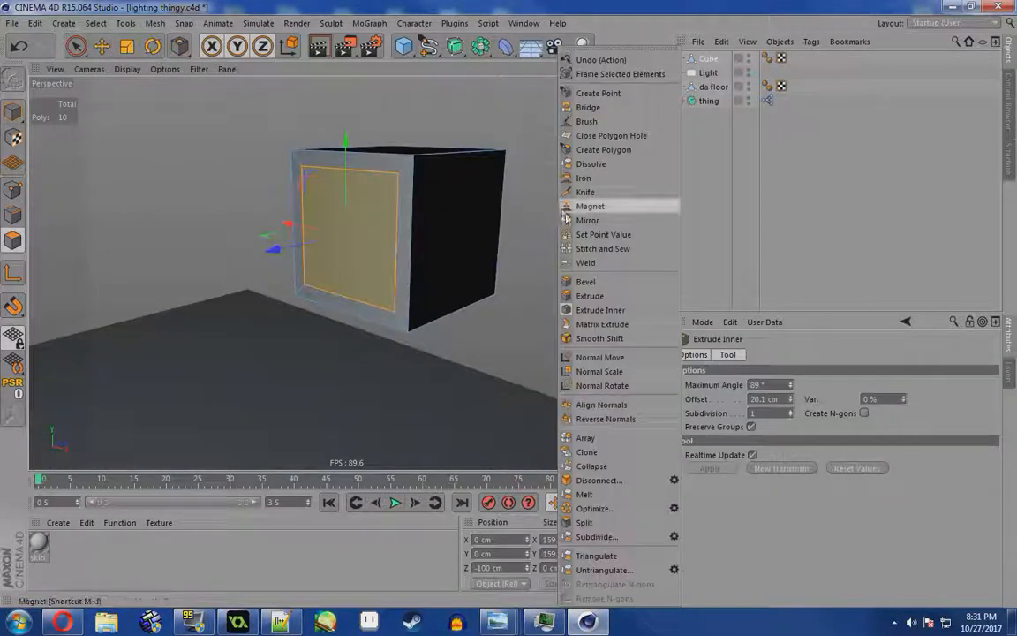
# Extrude the cube's inset front polygon inward to form a recess
pyautogui.click(600, 298)
pyautogui.moveTo(602, 299); pyautogui.dragTo(583, 299)
pyautogui.click(698, 139)
# Move the area light to the cube's recessed opening and set its shadow to Raytraced (Hard)
pyautogui.click(696, 75)
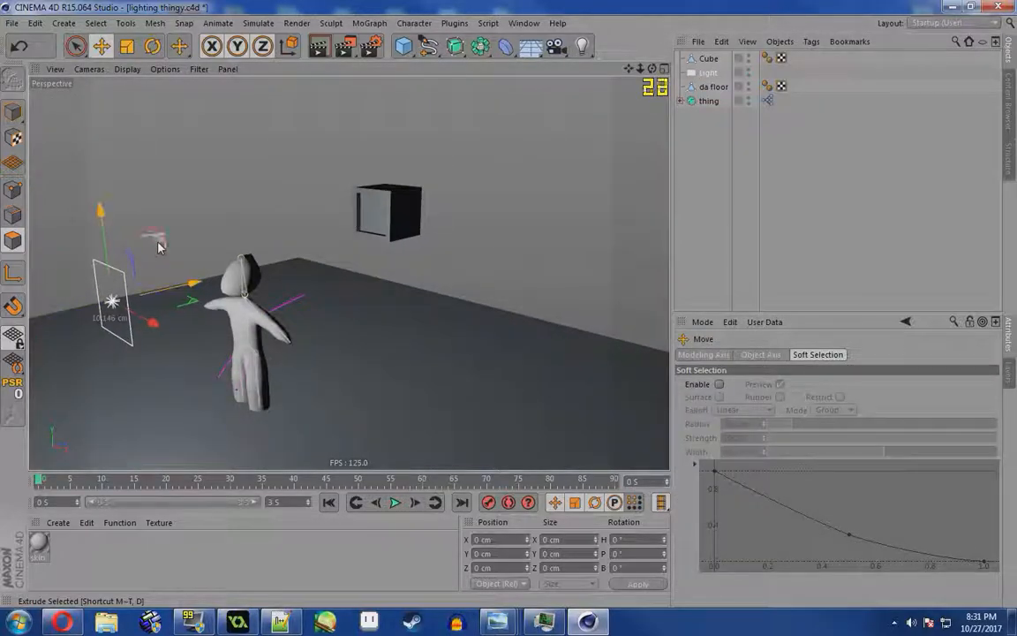
pyautogui.moveTo(159, 234); pyautogui.dragTo(404, 159)
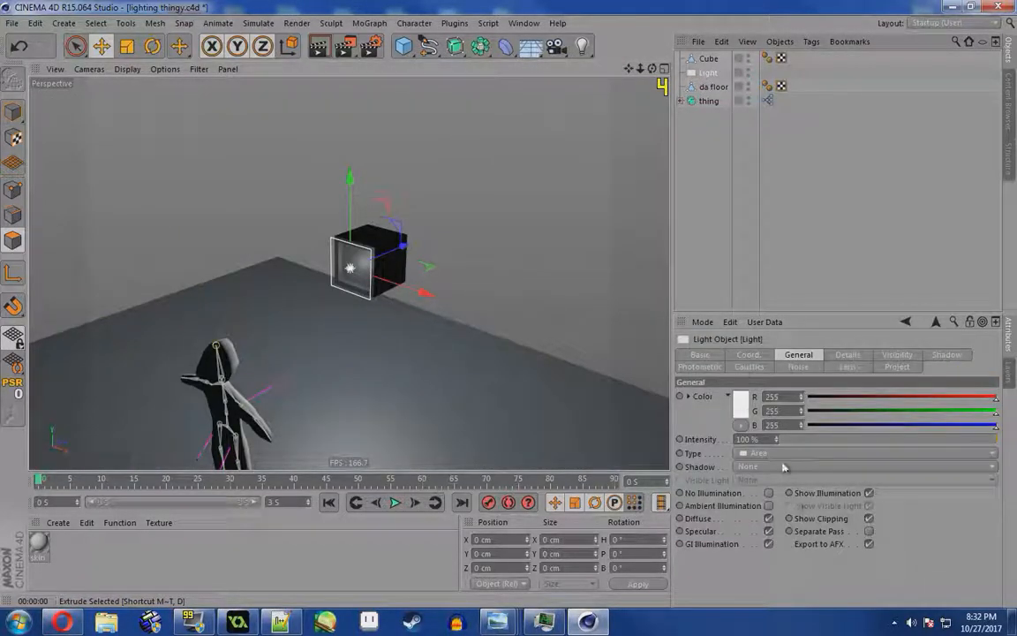
pyautogui.click(780, 466)
pyautogui.click(768, 509)
# Render the area light's shadow from different angles, then delete the light
pyautogui.hotkey('alt', 'r')
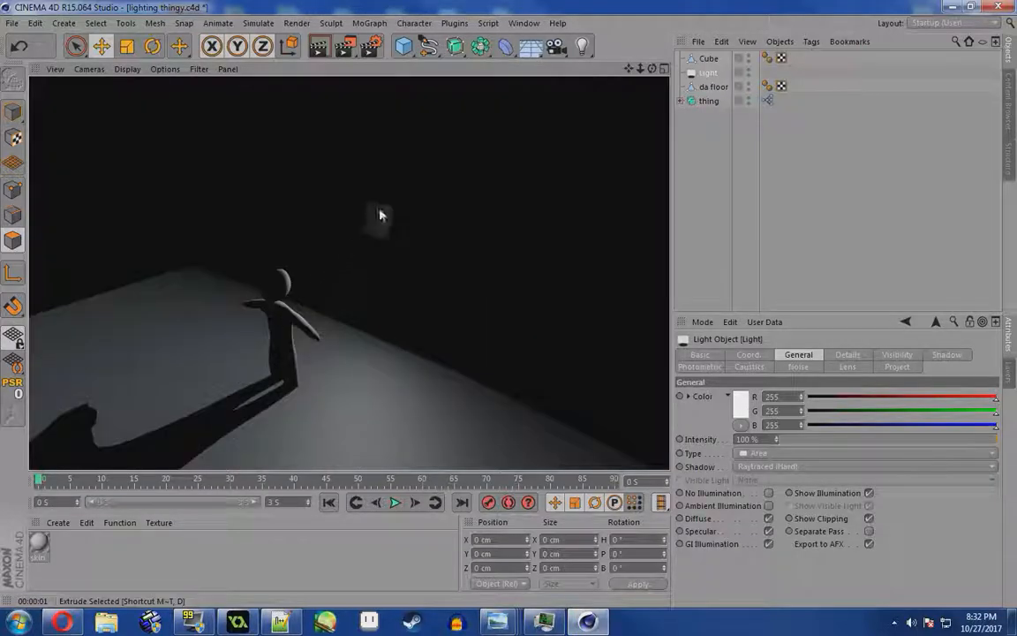
pyautogui.keyDown('alt'); pyautogui.moveTo(329, 325); pyautogui.dragTo(438, 338); pyautogui.keyUp('alt')
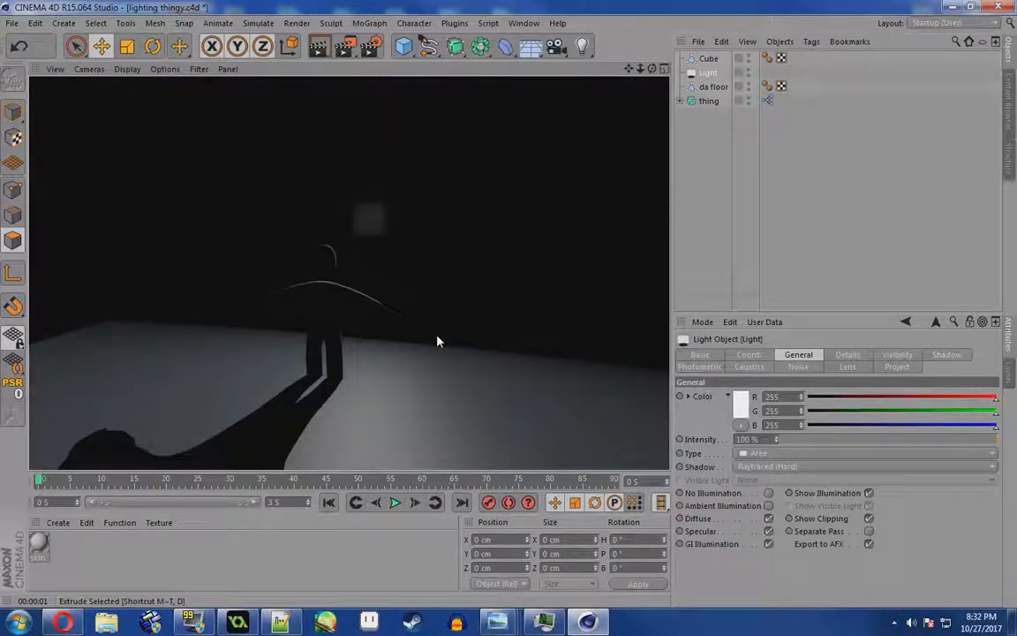
pyautogui.press('Delete')
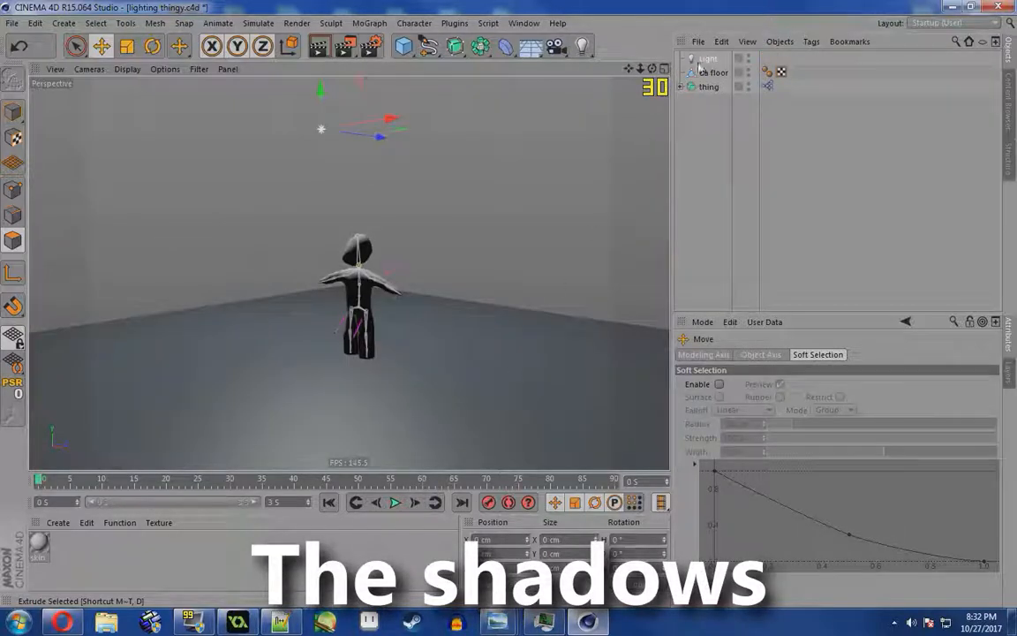
# Set the omni light's shadow type to Area and open its detailed shadow settings
pyautogui.click(705, 60)
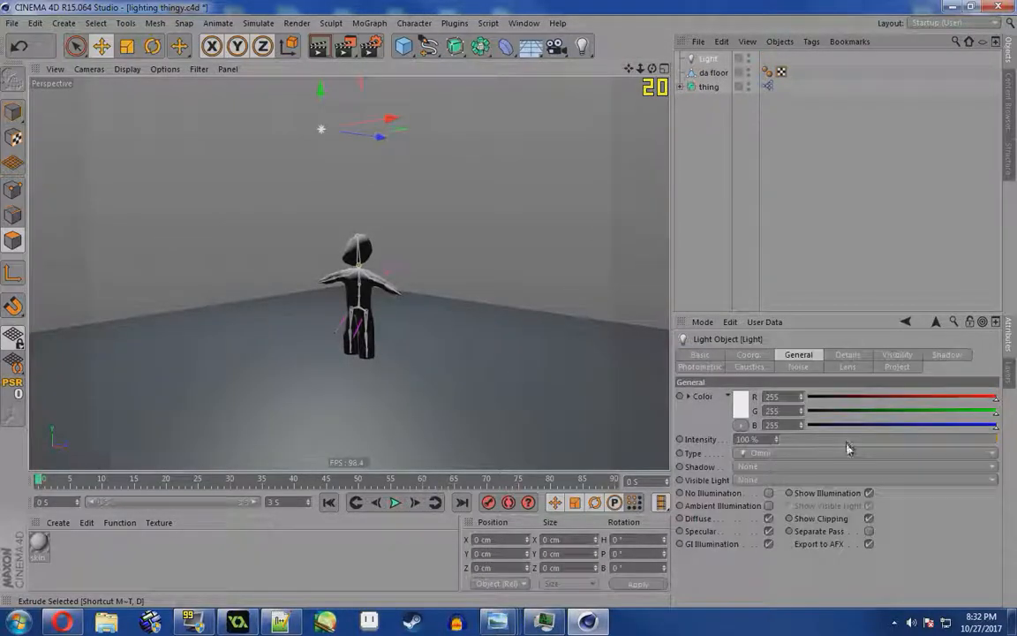
pyautogui.click(819, 467)
pyautogui.click(801, 524)
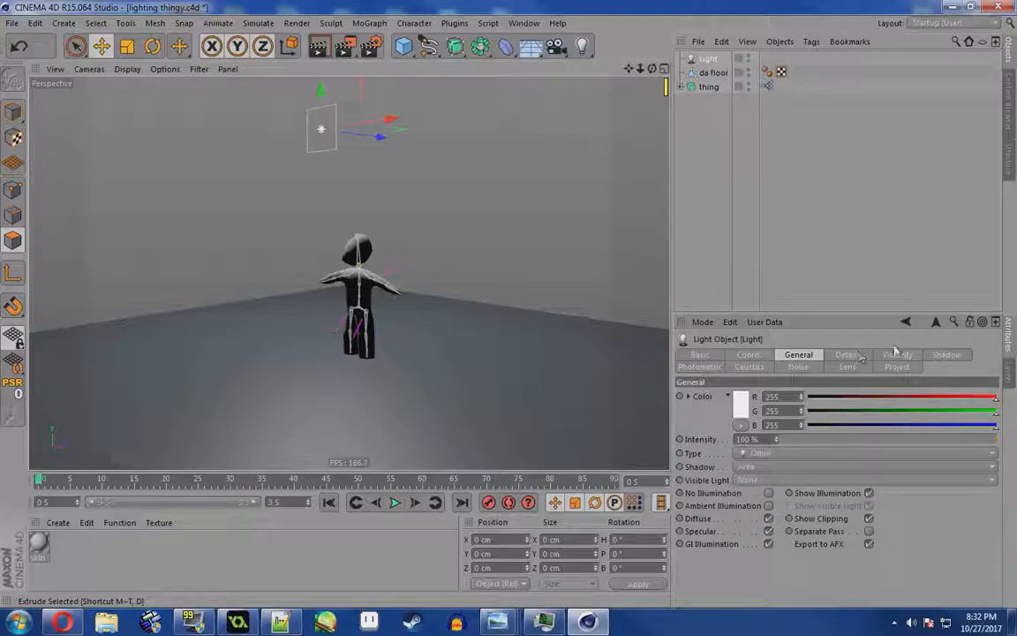
pyautogui.click(946, 354)
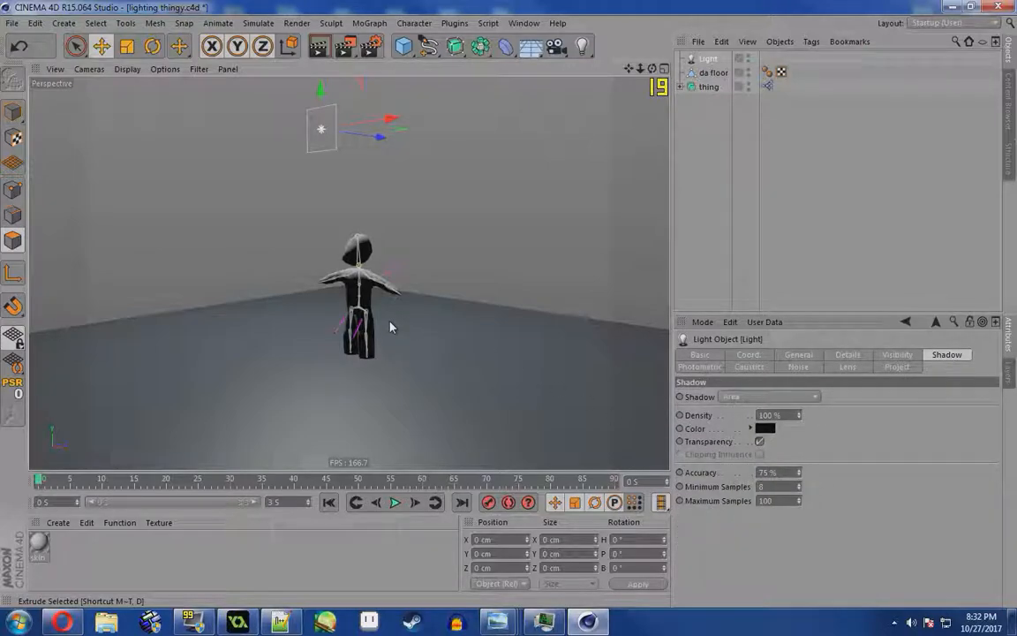
# Render the view and examine the area shadow cast by the figure
pyautogui.hotkey('ctrl', 'r')
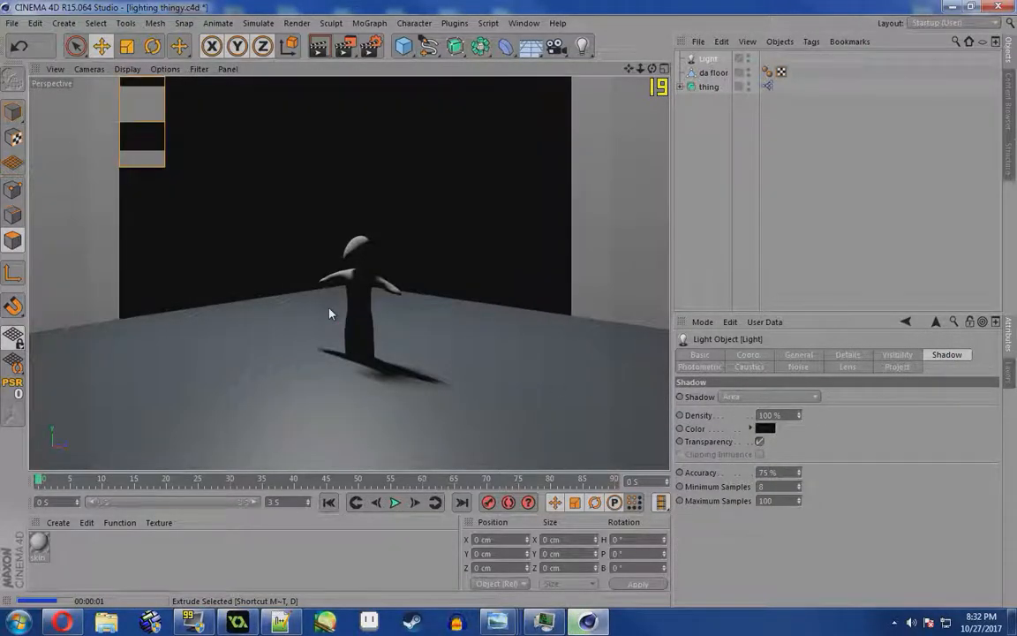
pyautogui.keyDown('alt'); pyautogui.moveTo(331, 316); pyautogui.dragTo(393, 363); pyautogui.keyUp('alt')
pyautogui.keyDown('alt'); pyautogui.moveTo(320, 356); pyautogui.dragTo(389, 210); pyautogui.keyUp('alt')
pyautogui.keyDown('alt'); pyautogui.moveTo(347, 309); pyautogui.dragTo(376, 340); pyautogui.keyUp('alt')
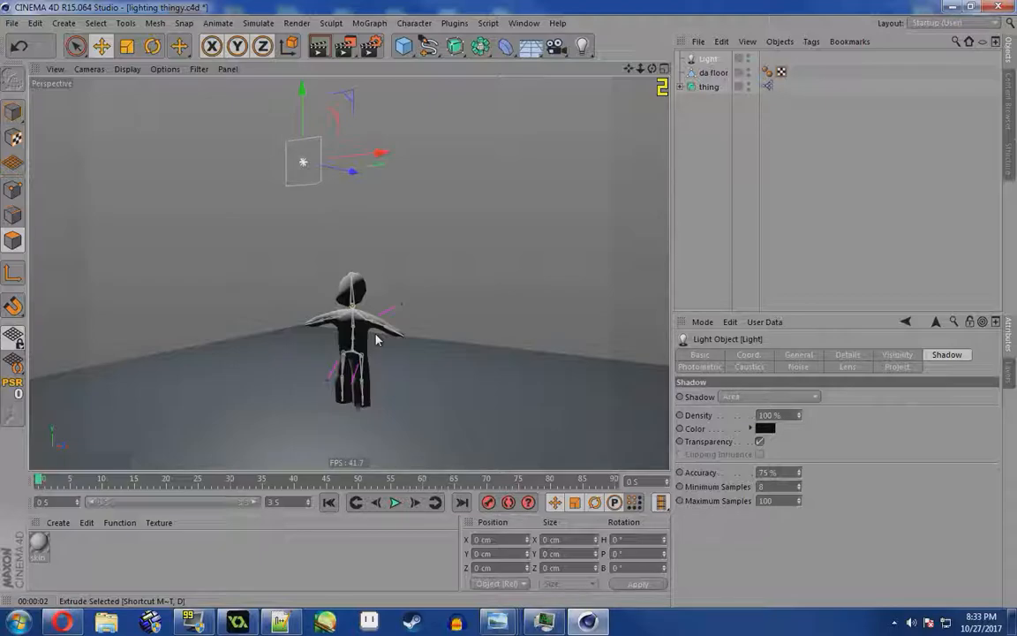
# Set the omni light's shadow type to Raytraced (Hard) and render the figure's shadow
pyautogui.click(767, 396)
pyautogui.click(748, 415)
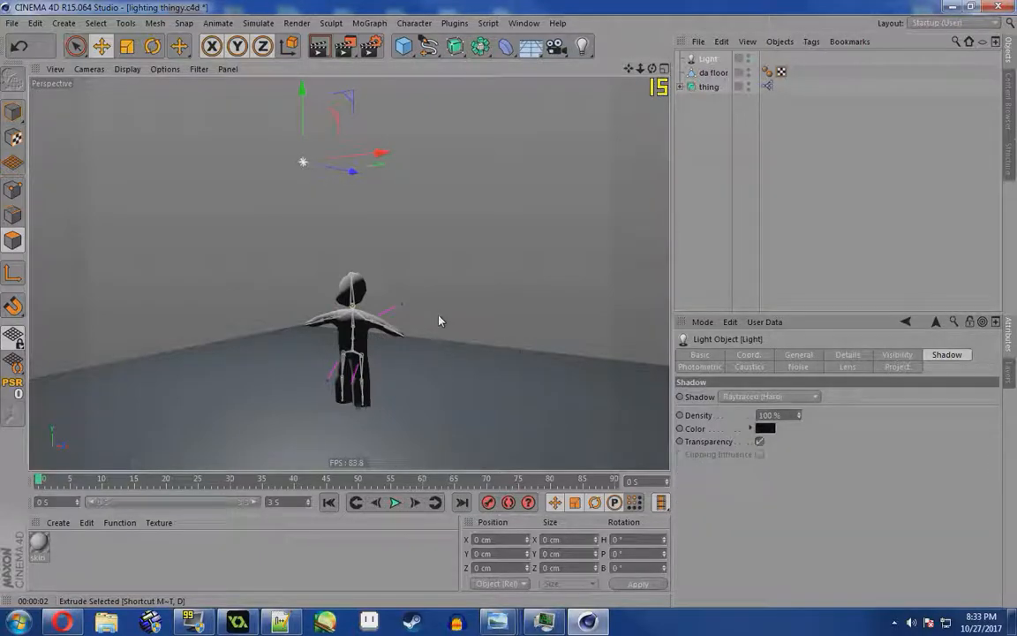
pyautogui.hotkey('ctrl', 'r')
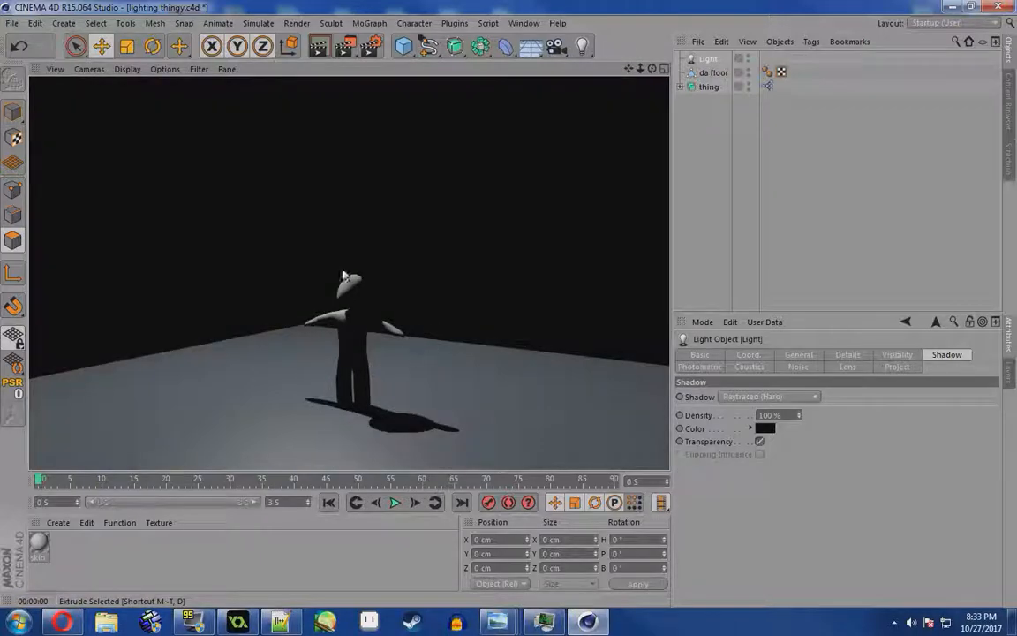
pyautogui.keyDown('alt'); pyautogui.moveTo(357, 309); pyautogui.dragTo(357, 306, button='middle'); pyautogui.keyUp('alt')
pyautogui.moveTo(356, 307)
pyautogui.keyDown('alt'); pyautogui.mouseDown()
pyautogui.moveTo(268, 397)
pyautogui.moveTo(354, 294)
pyautogui.mouseUp(); pyautogui.keyUp('alt')
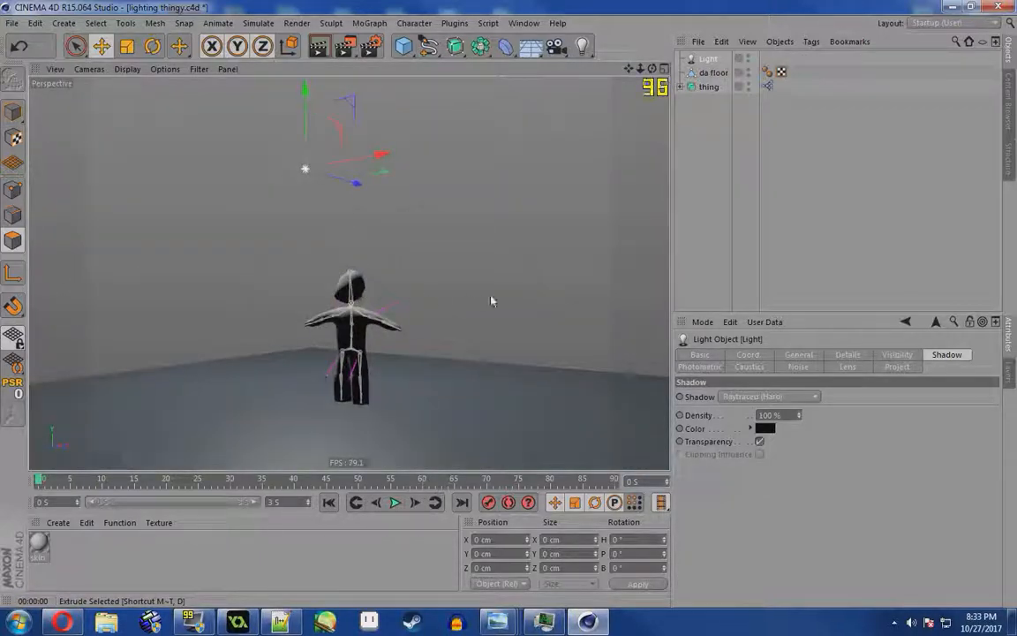
# Render the raytraced hard shadow, view the figure from another angle, and save the scene
pyautogui.hotkey('ctrl', 'r')
pyautogui.keyDown('alt'); pyautogui.moveTo(371, 413); pyautogui.dragTo(337, 395); pyautogui.keyUp('alt')
pyautogui.keyDown('alt'); pyautogui.moveTo(247, 377); pyautogui.dragTo(365, 399); pyautogui.keyUp('alt')
pyautogui.hotkey('ctrl', 's')
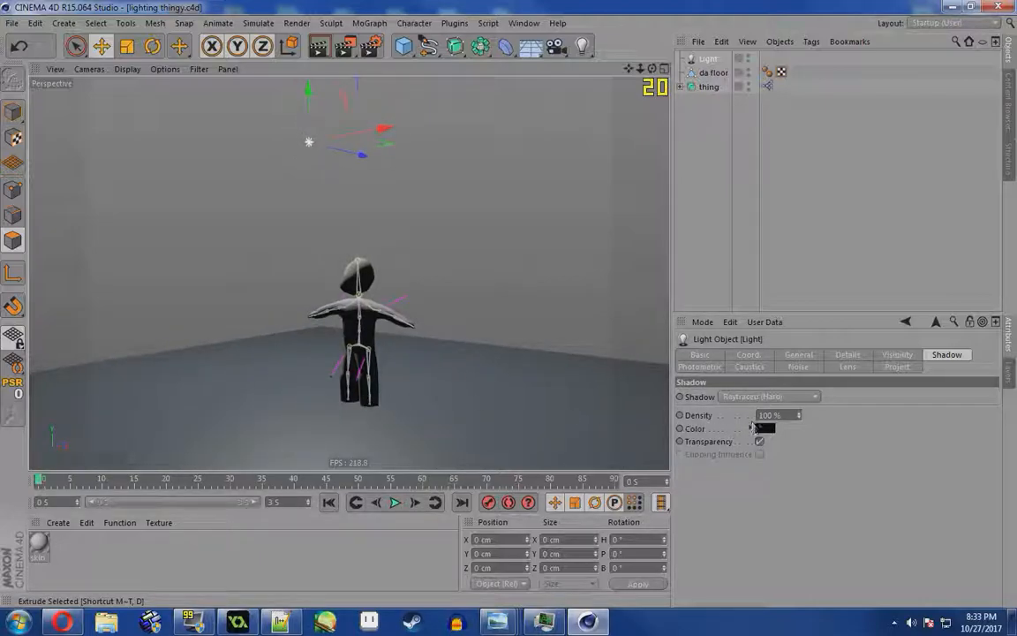
# Set the light's shadow type to Area with 4 minimum and 32 maximum samples, and render the view
pyautogui.click(777, 398)
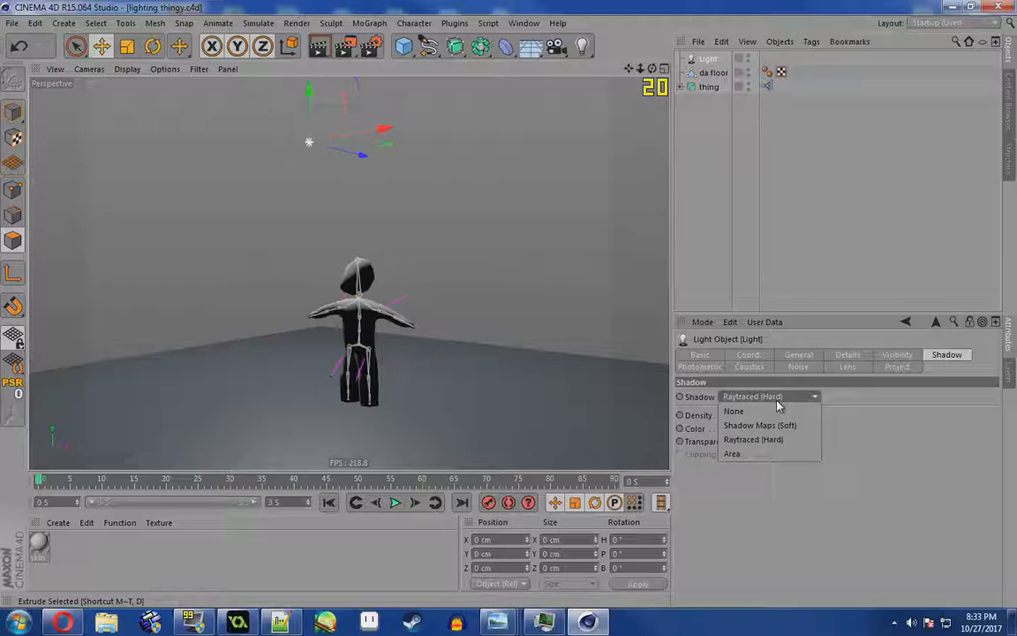
pyautogui.click(777, 399)
pyautogui.click(775, 397)
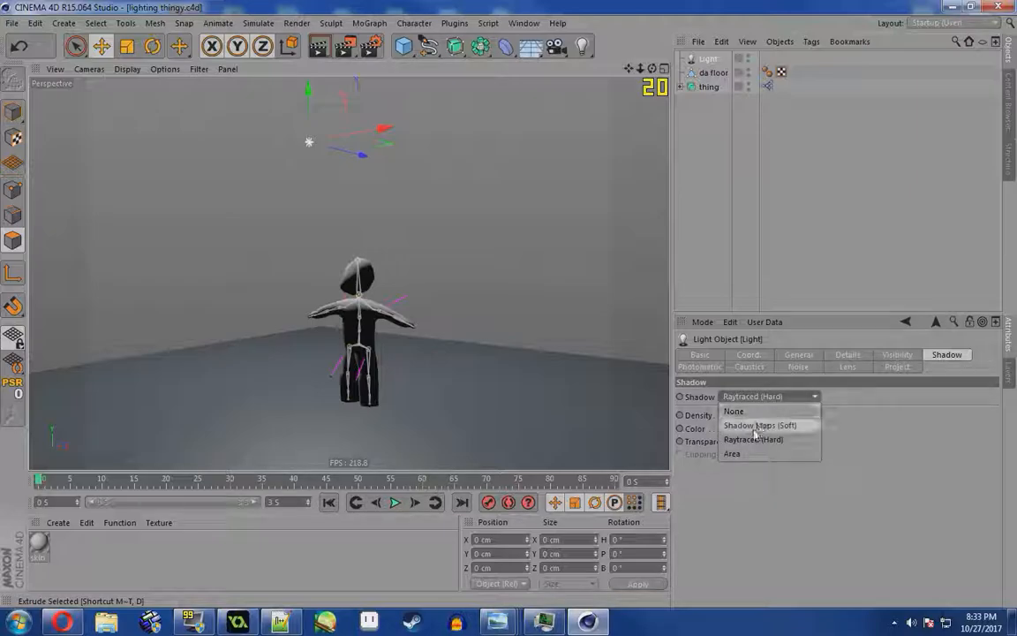
pyautogui.click(757, 454)
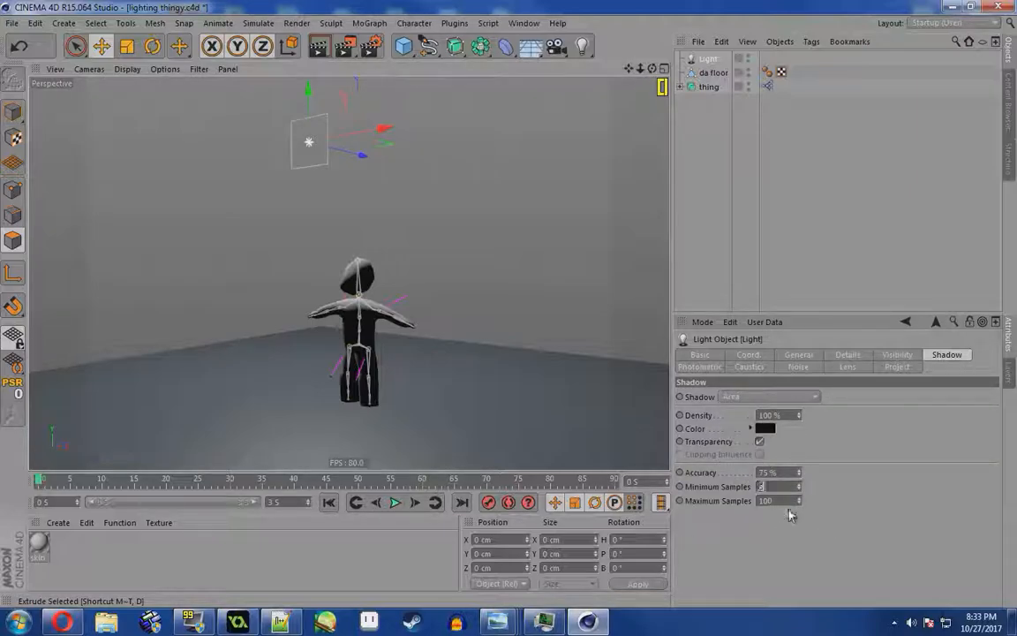
pyautogui.hotkey('ctrl', 'r')
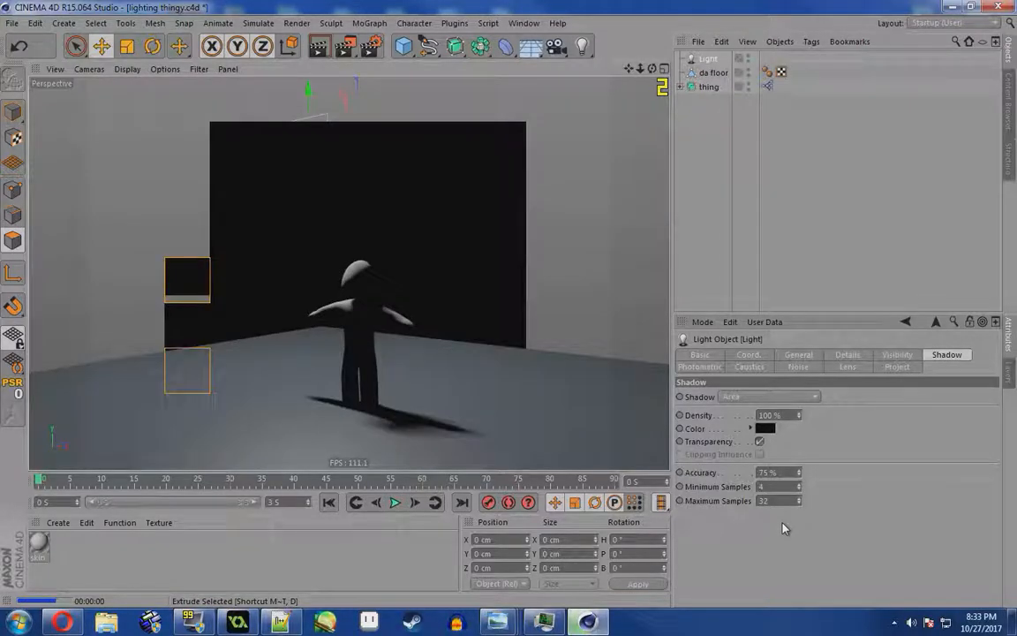
pyautogui.click(399, 389)
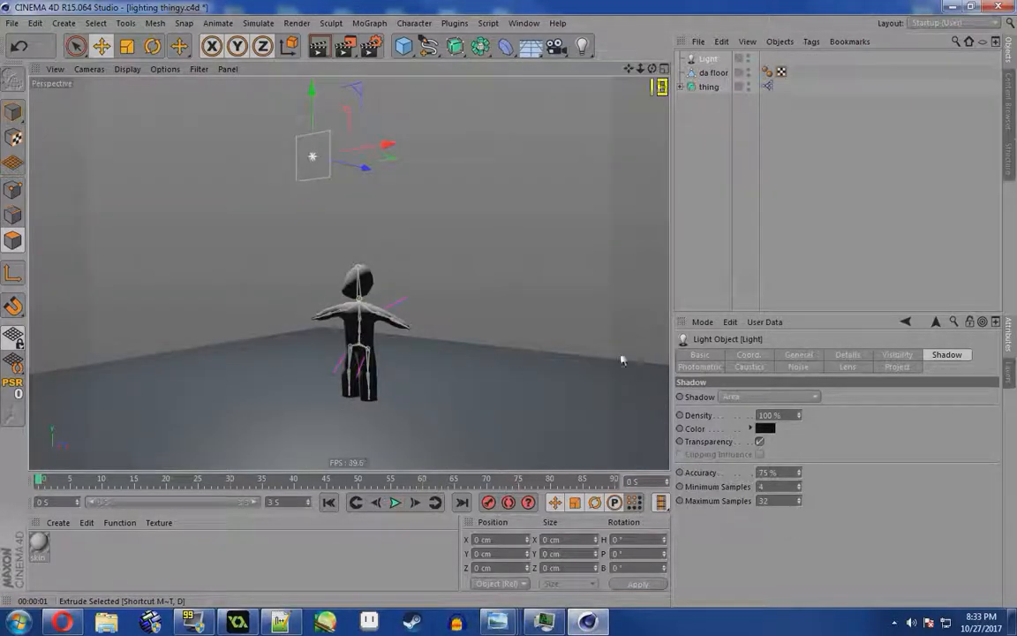
# Set the light's shadow type to Shadow Maps (Soft) and render the figure's shadow from a distance and close up
pyautogui.hotkey('ctrl', 'z')
pyautogui.hotkey('ctrl', 'r')
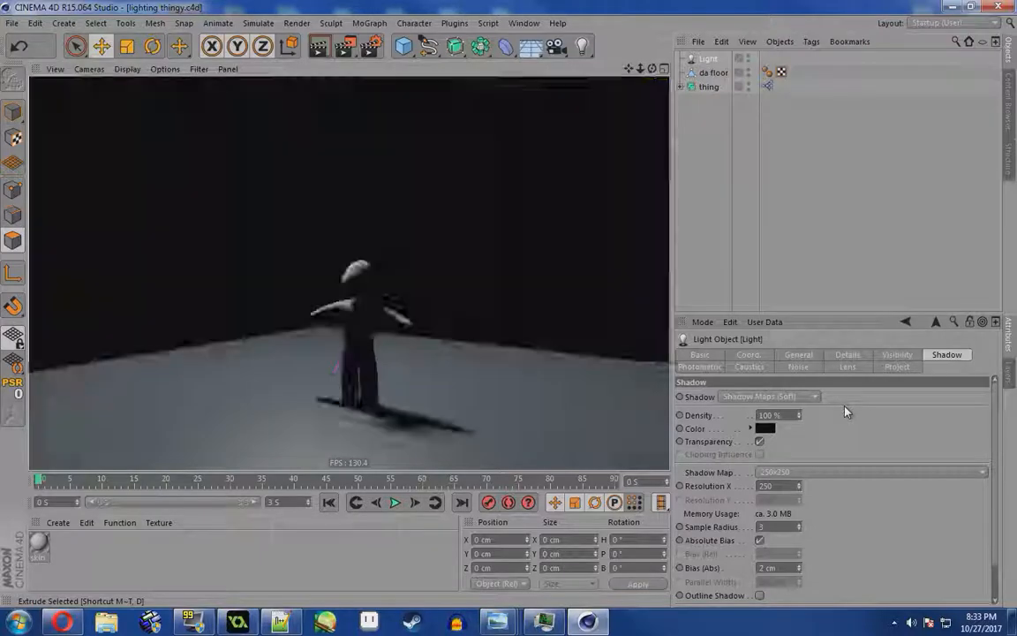
pyautogui.keyDown('alt'); pyautogui.moveTo(335, 386); pyautogui.dragTo(398, 409); pyautogui.keyUp('alt')
pyautogui.hotkey('ctrl', 'r')
pyautogui.keyDown('alt'); pyautogui.moveTo(397, 409); pyautogui.dragTo(501, 370, button='right'); pyautogui.keyUp('alt')
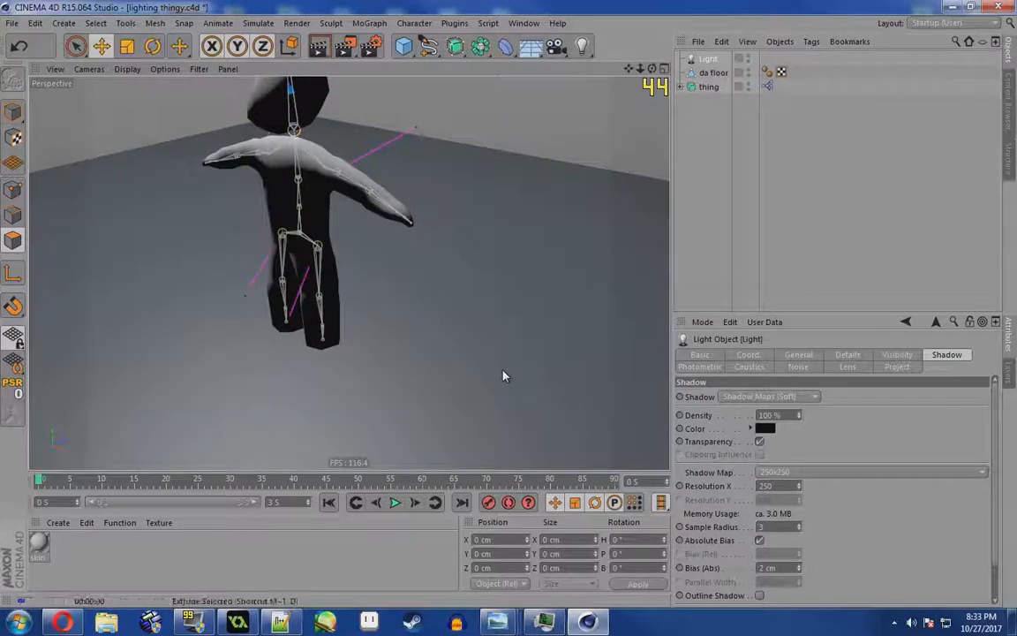
pyautogui.hotkey('ctrl', 'r')
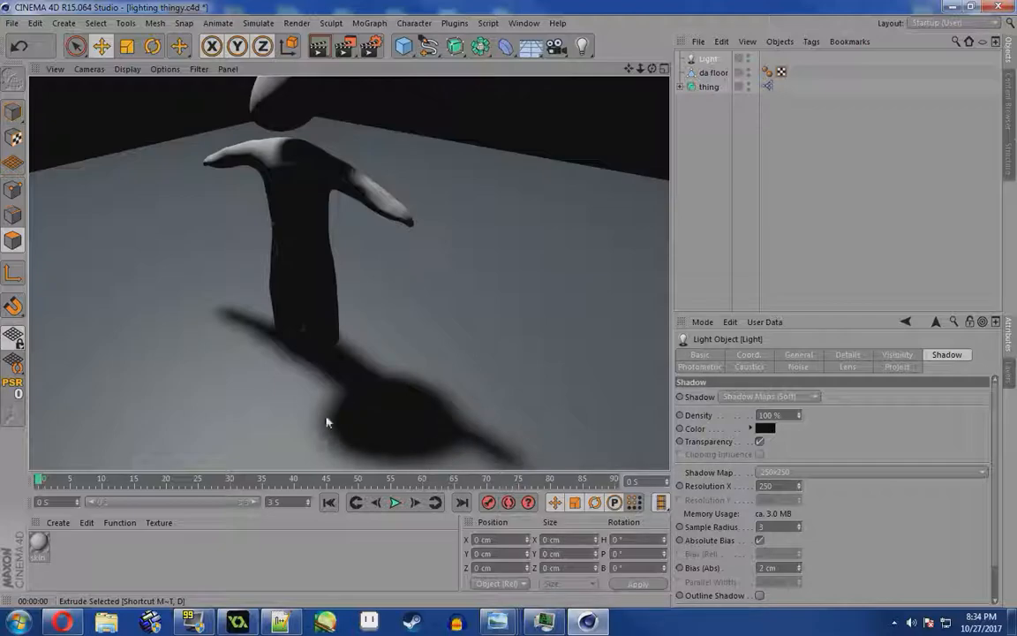
# Set the shadow map size to 2000x2000 and render the figure's shadow
pyautogui.keyDown('alt'); pyautogui.moveTo(306, 344); pyautogui.dragTo(409, 352); pyautogui.keyUp('alt')
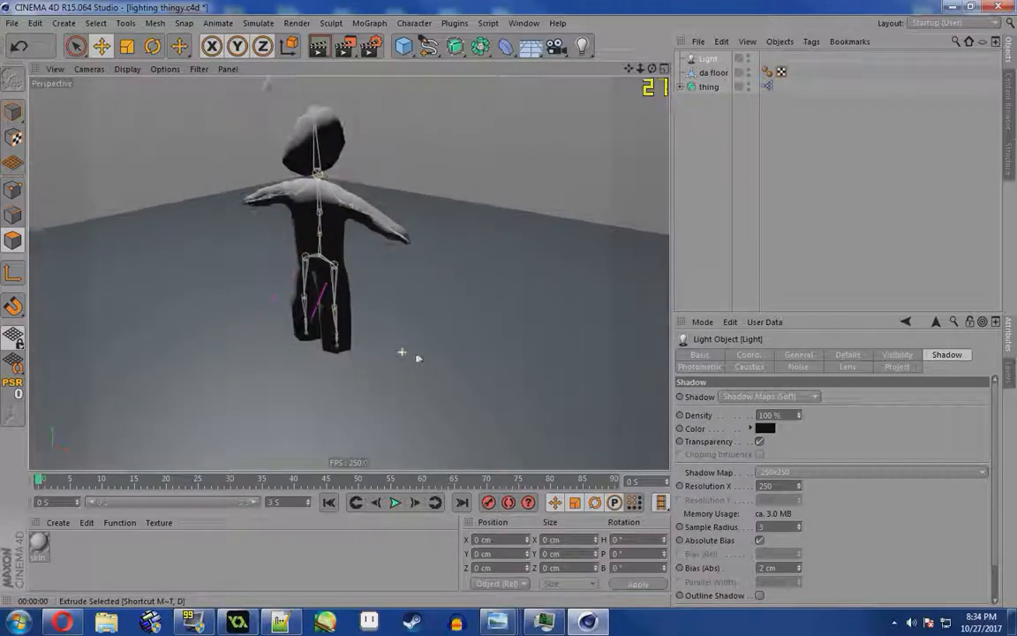
pyautogui.click(830, 474)
pyautogui.click(826, 487)
pyautogui.click(796, 476)
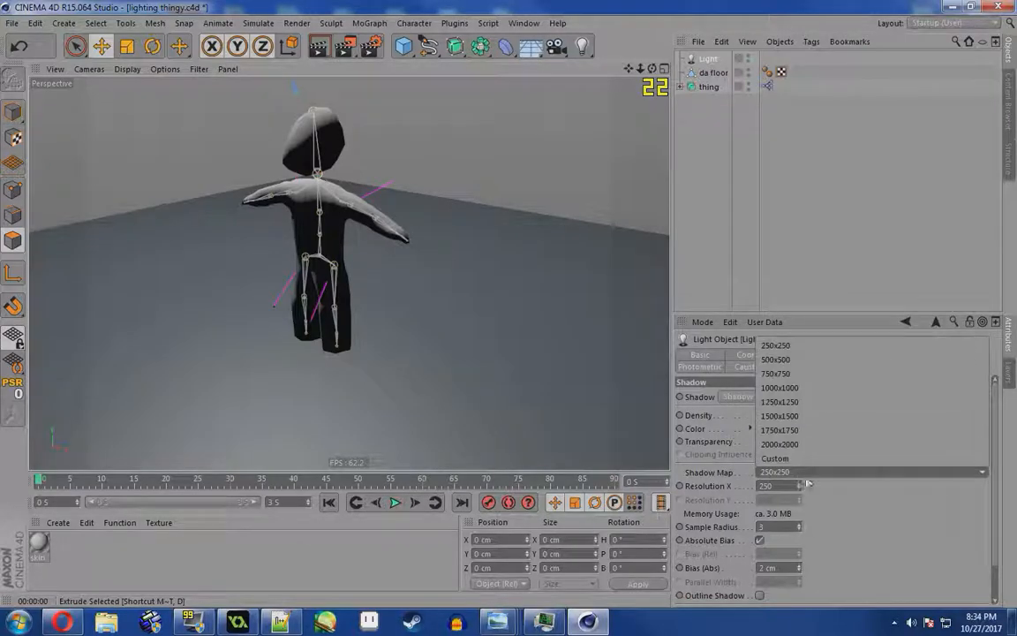
pyautogui.click(836, 447)
pyautogui.hotkey('ctrl', 'r')
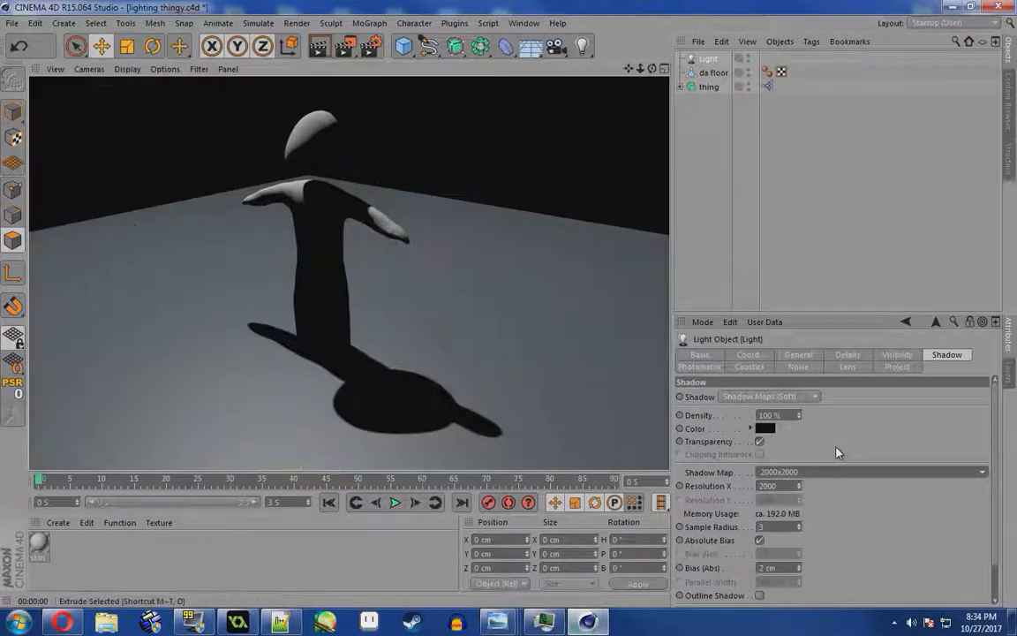
# Raise the shadow's sample radius to 12 and then to 20, rendering the view after each change
pyautogui.keyDown('alt'); pyautogui.moveTo(351, 349); pyautogui.dragTo(322, 329); pyautogui.keyUp('alt')
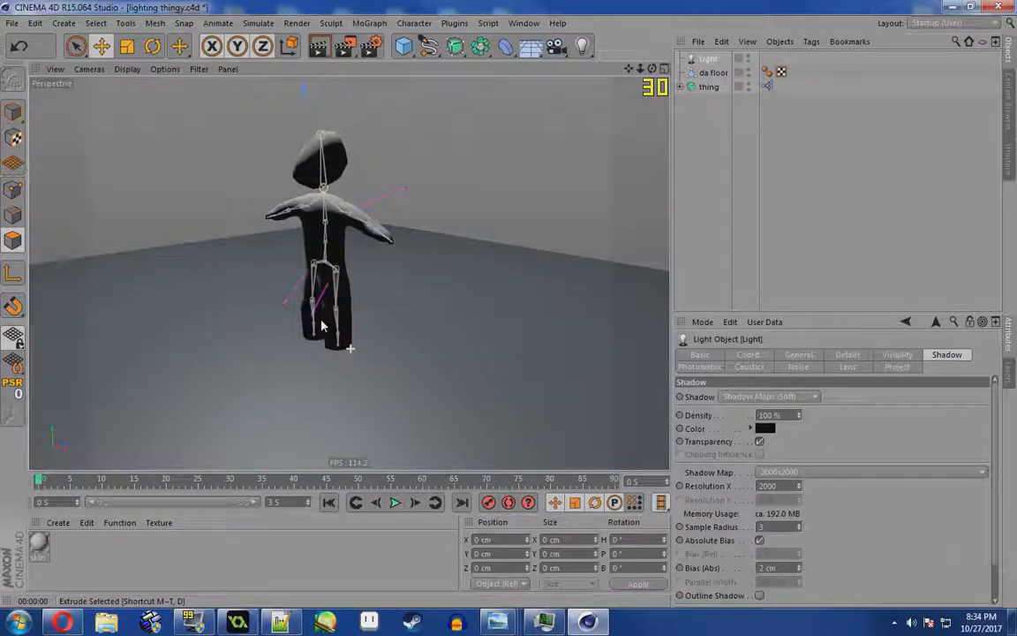
pyautogui.moveTo(803, 529); pyautogui.dragTo(801, 527)
pyautogui.hotkey('ctrl', 'r')
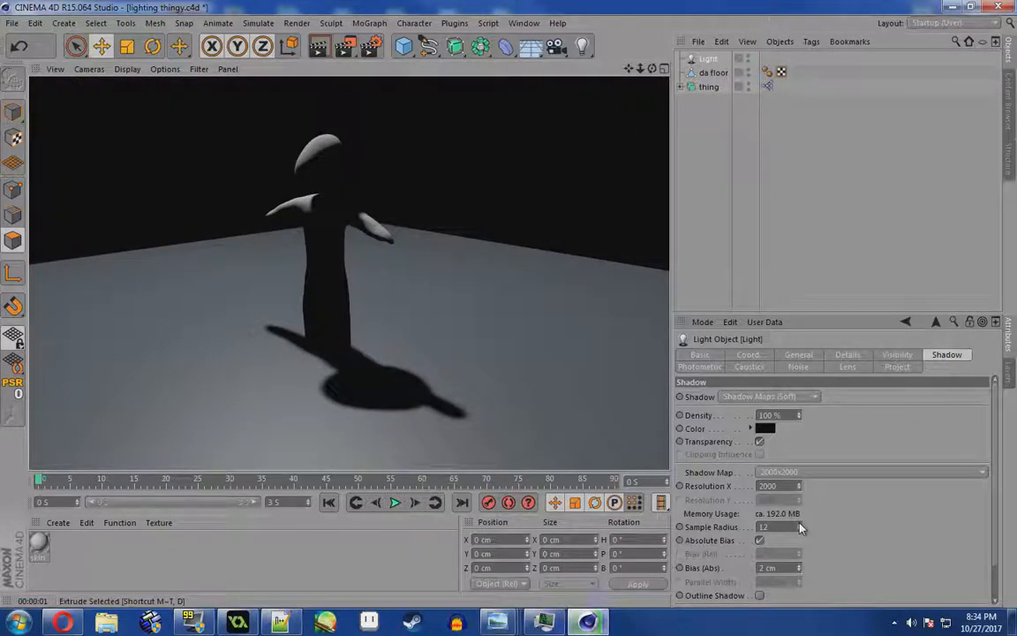
pyautogui.moveTo(801, 528); pyautogui.dragTo(801, 531)
pyautogui.hotkey('ctrl', 'r')
pyautogui.hotkey('ctrl', 'r')
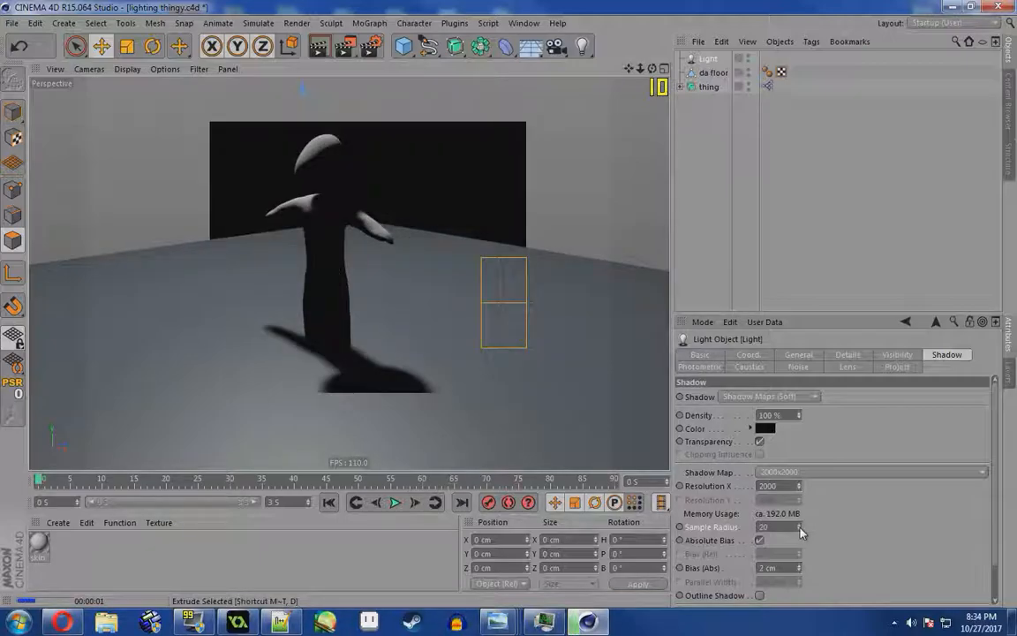
pyautogui.moveTo(801, 529); pyautogui.dragTo(800, 535)
pyautogui.hotkey('ctrl', 'z')
# Reduce the shadow map to 250x250 and the sample radius to 1, rendering the figure's shadow
pyautogui.click(832, 472)
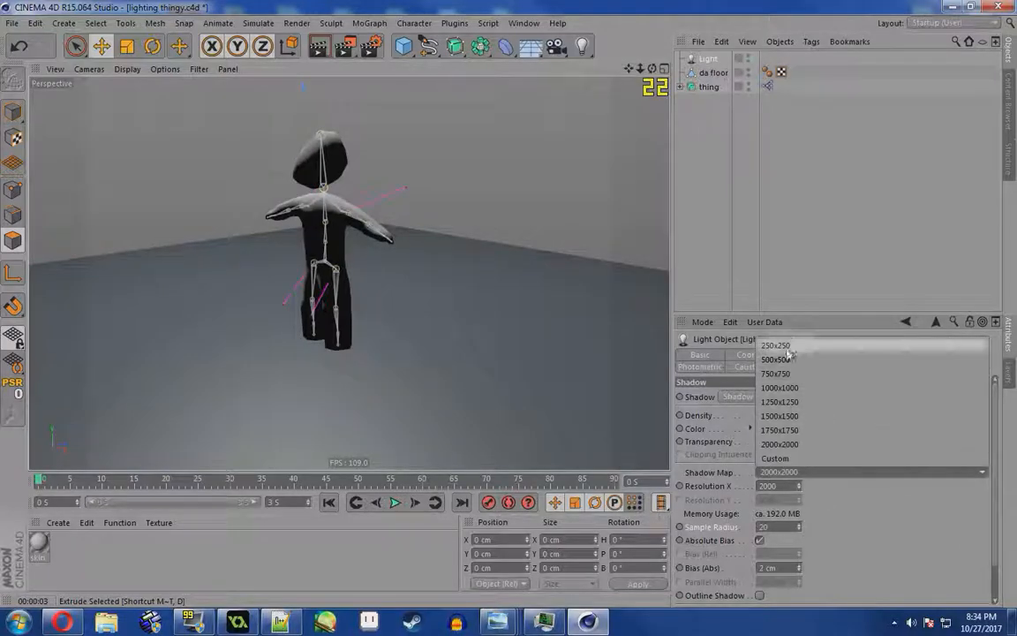
pyautogui.click(790, 345)
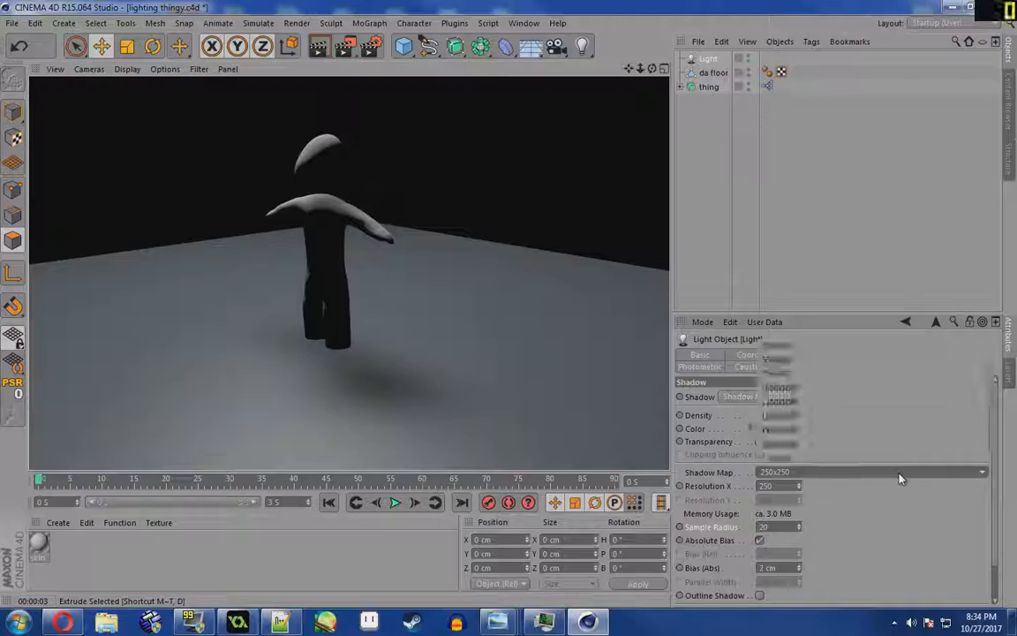
pyautogui.moveTo(799, 527); pyautogui.dragTo(798, 536)
pyautogui.hotkey('ctrl', 'r')
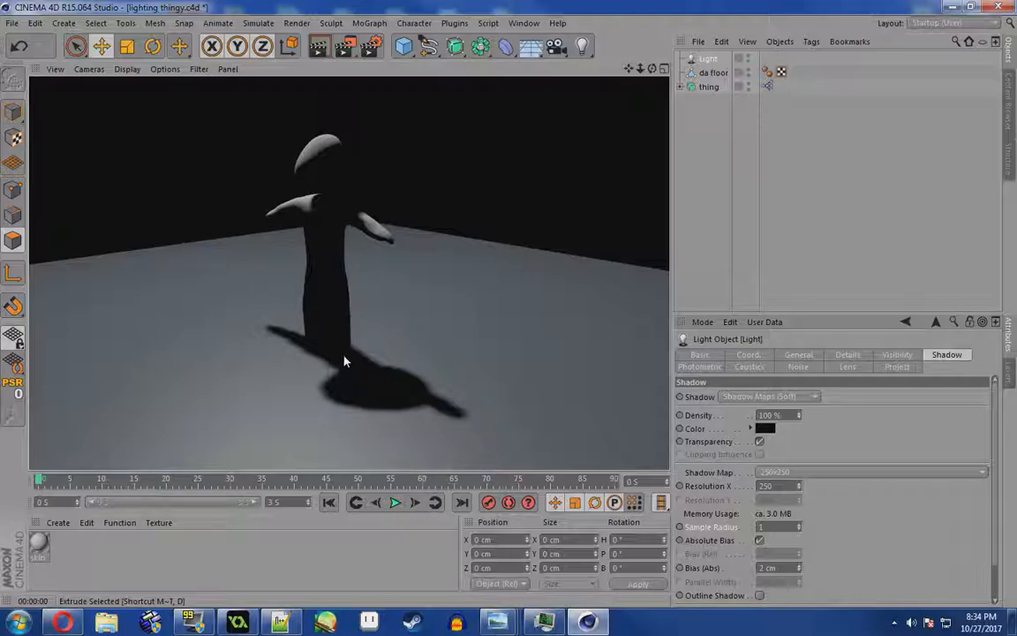
# Set the shadow map's X resolution to 40 and render the figure's shadow
pyautogui.keyDown('alt'); pyautogui.moveTo(341, 356); pyautogui.dragTo(369, 367); pyautogui.keyUp('alt')
pyautogui.doubleClick(790, 486)
pyautogui.write('40')
pyautogui.press('Return')
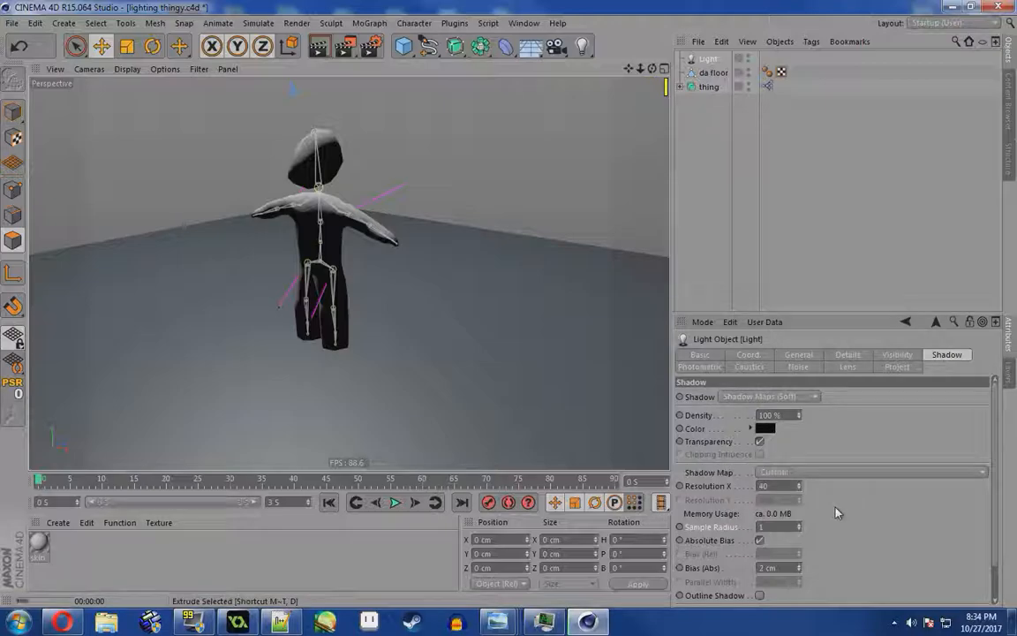
pyautogui.hotkey('ctrl', 'r')
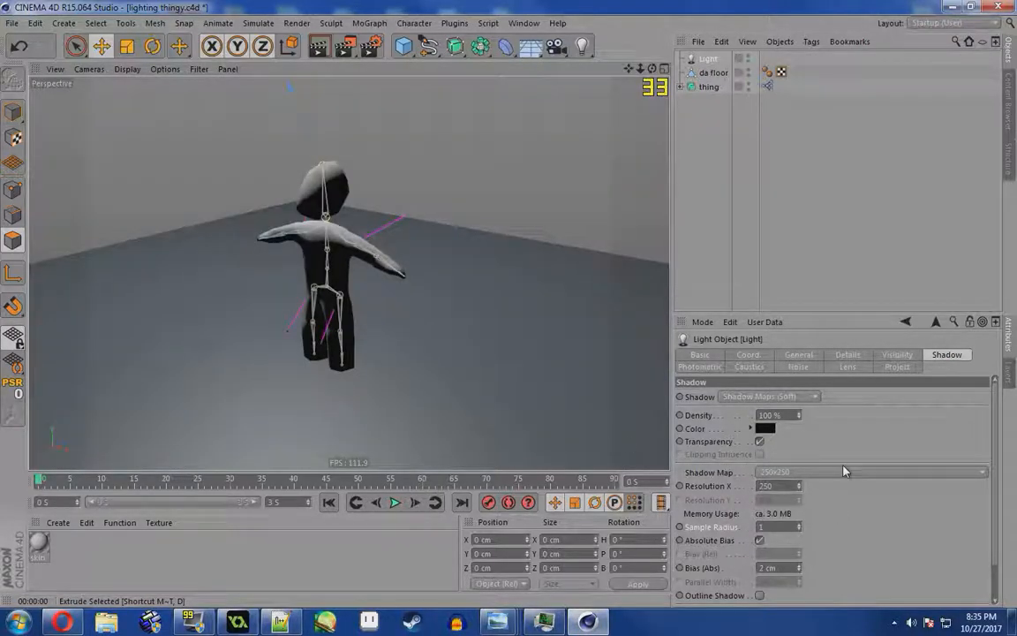
# Render the figure's shadow with a 2000x2000 shadow map, then delete the light
pyautogui.click(843, 471)
pyautogui.click(795, 444)
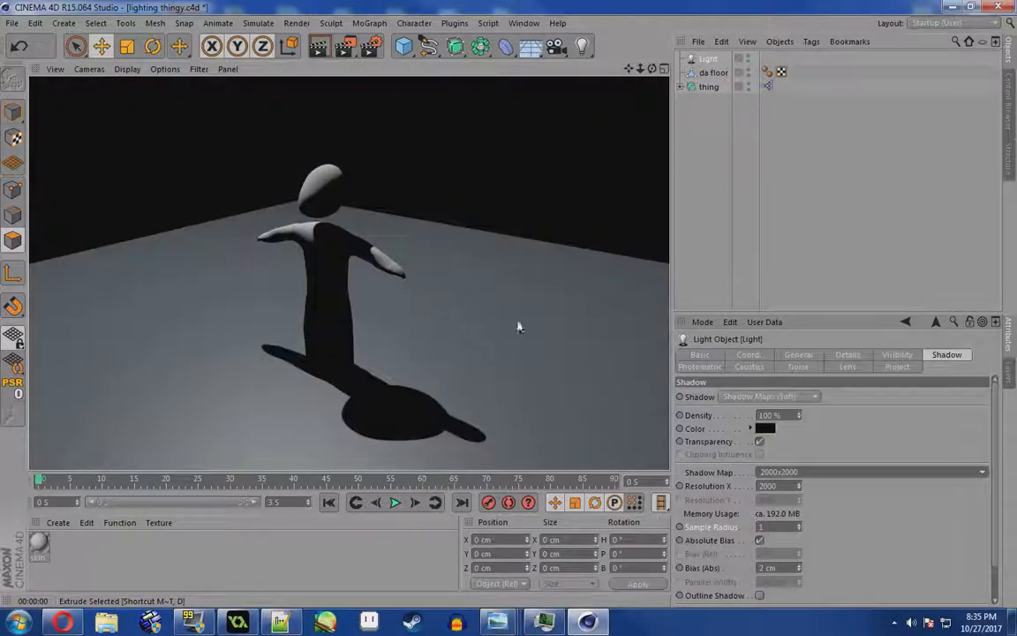
pyautogui.keyDown('alt'); pyautogui.moveTo(500, 358); pyautogui.dragTo(381, 334); pyautogui.keyUp('alt')
pyautogui.keyDown('alt'); pyautogui.moveTo(383, 345); pyautogui.dragTo(530, 421, button='right'); pyautogui.keyUp('alt')
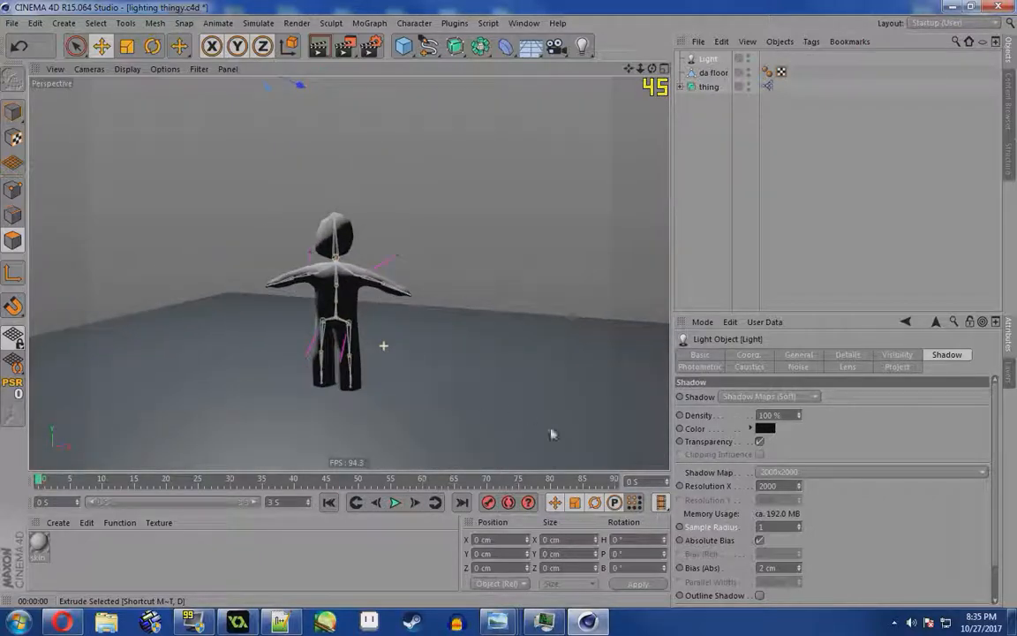
pyautogui.moveTo(799, 487); pyautogui.dragTo(803, 437)
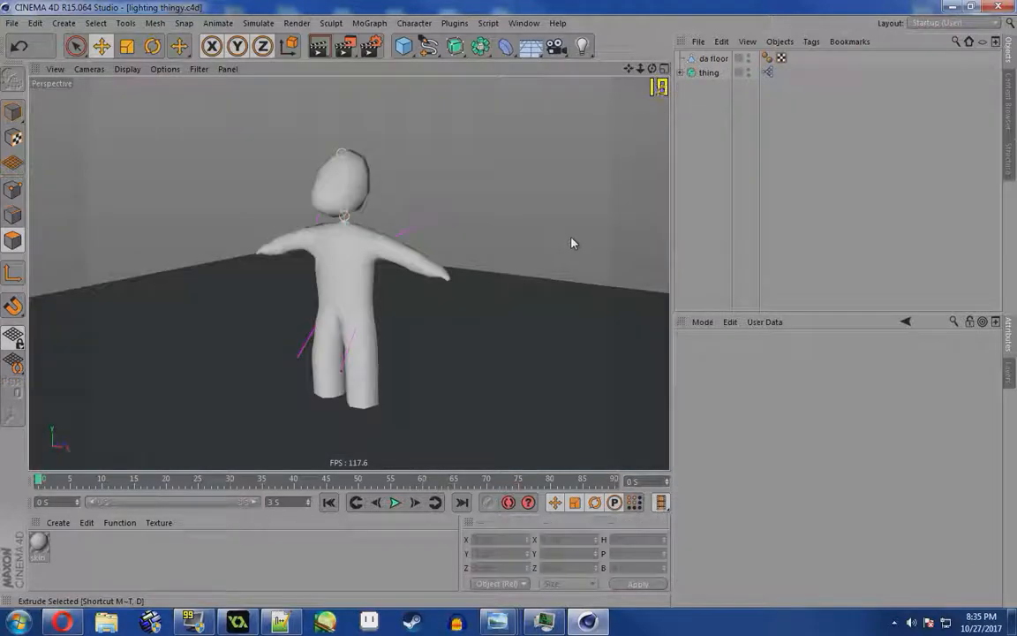
# Add a new omni light and move it above the figure, to about 576 cm in Y and 392 cm in Z
pyautogui.click(580, 49)
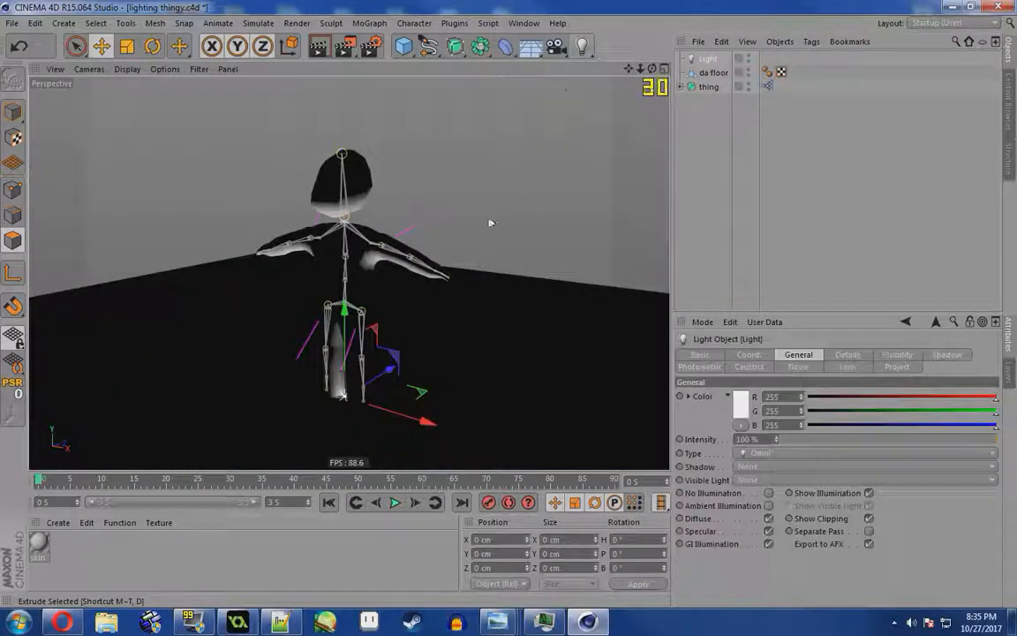
pyautogui.press('e')
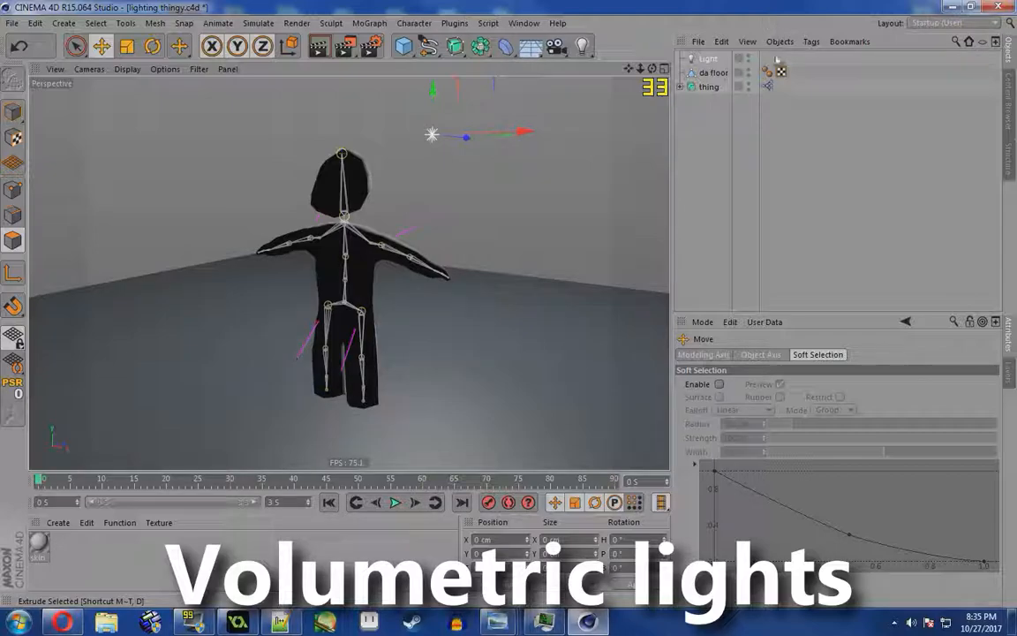
pyautogui.click(706, 59)
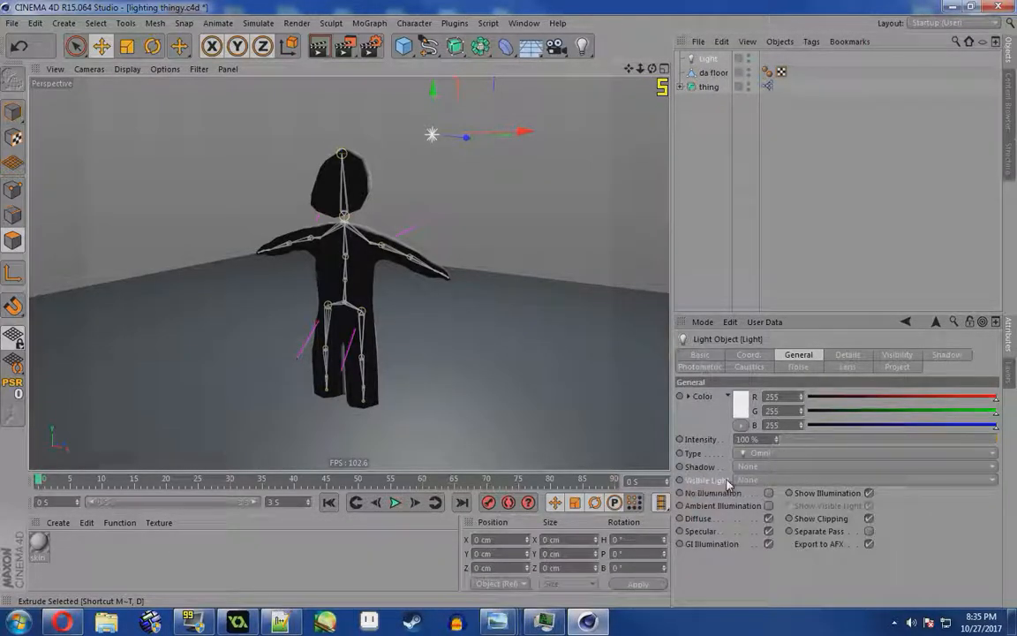
# Set the omni light's visible light option to Visible and render its glow around the figure
pyautogui.click(759, 481)
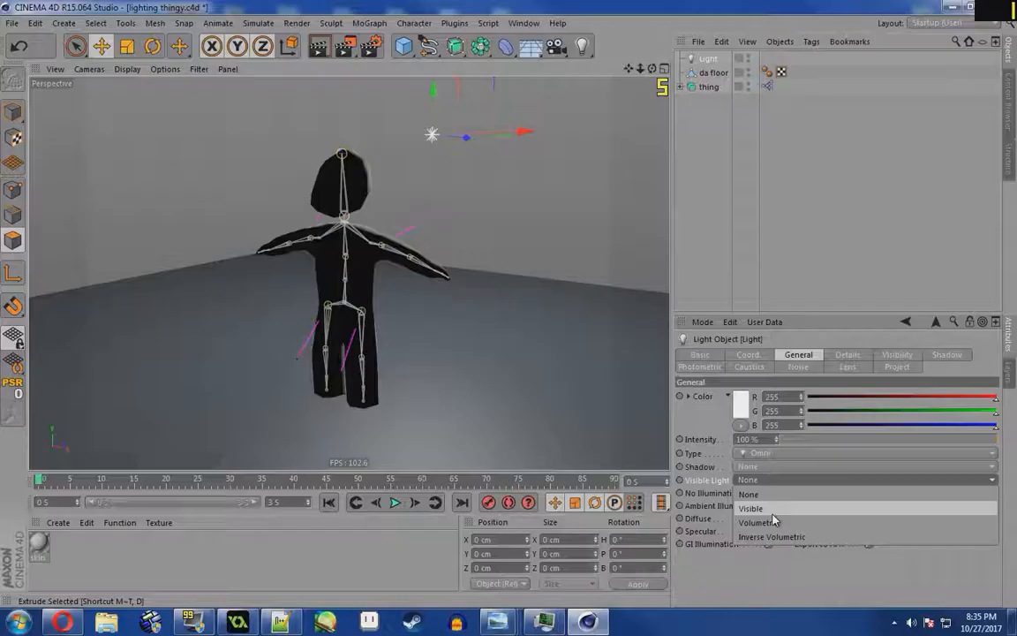
pyautogui.click(262, 311)
pyautogui.moveTo(504, 233); pyautogui.dragTo(625, 296)
pyautogui.scroll(4, 438, 318)
pyautogui.hotkey('ctrl', 'r')
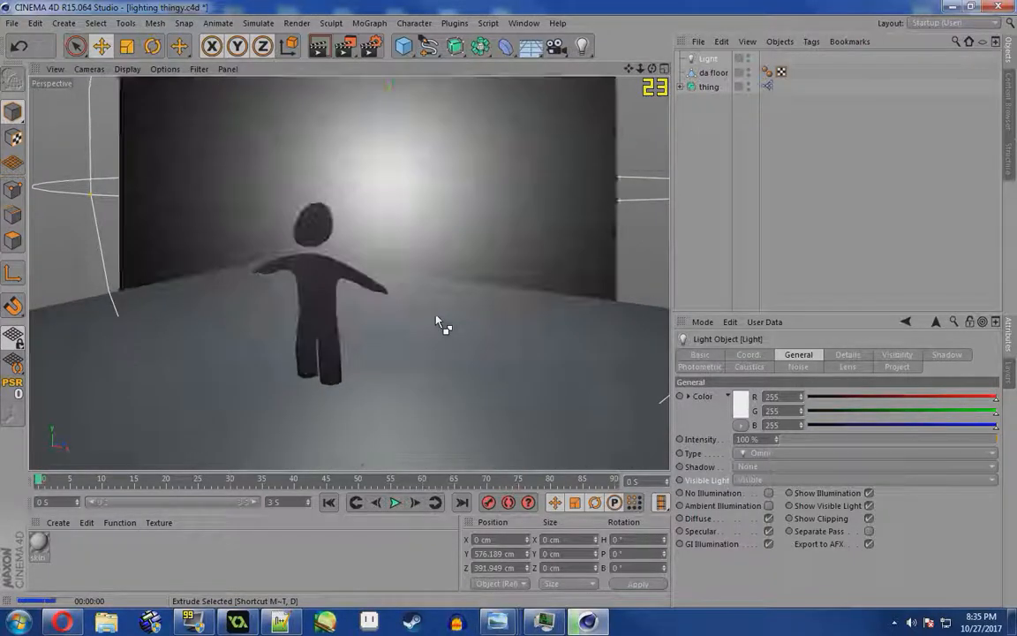
# Move the light away to about X 407, Y 4476, Z 2405 cm and render its glow, then undo the move and render again
pyautogui.scroll(-5, 344, 318)
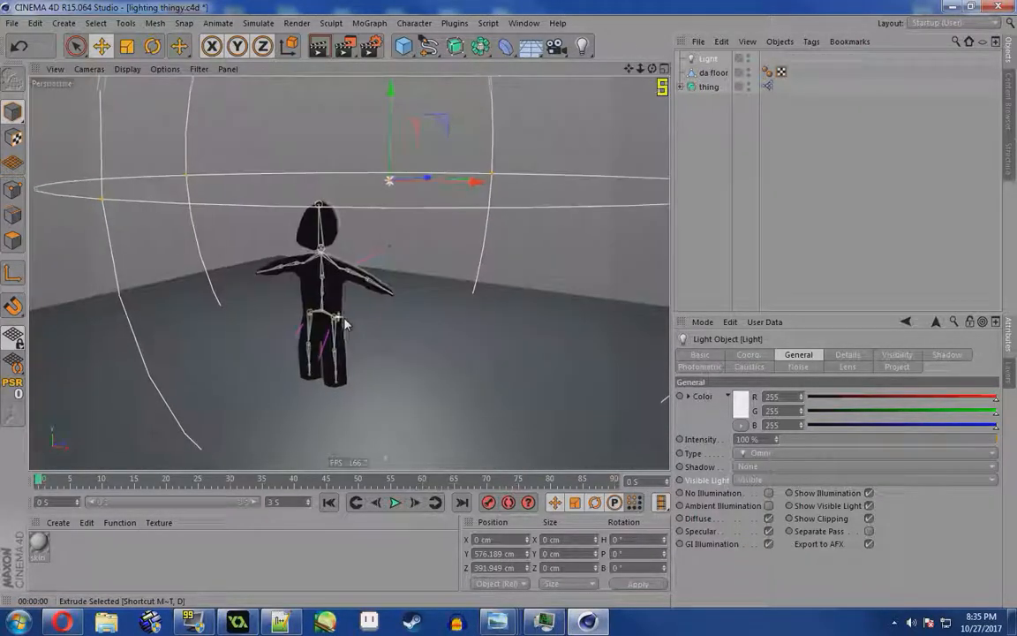
pyautogui.scroll(-4, 346, 315)
pyautogui.keyDown('alt'); pyautogui.moveTo(413, 374); pyautogui.dragTo(496, 93); pyautogui.keyUp('alt')
pyautogui.keyDown('alt'); pyautogui.moveTo(386, 345); pyautogui.dragTo(482, 69); pyautogui.keyUp('alt')
pyautogui.hotkey('ctrl', 'r')
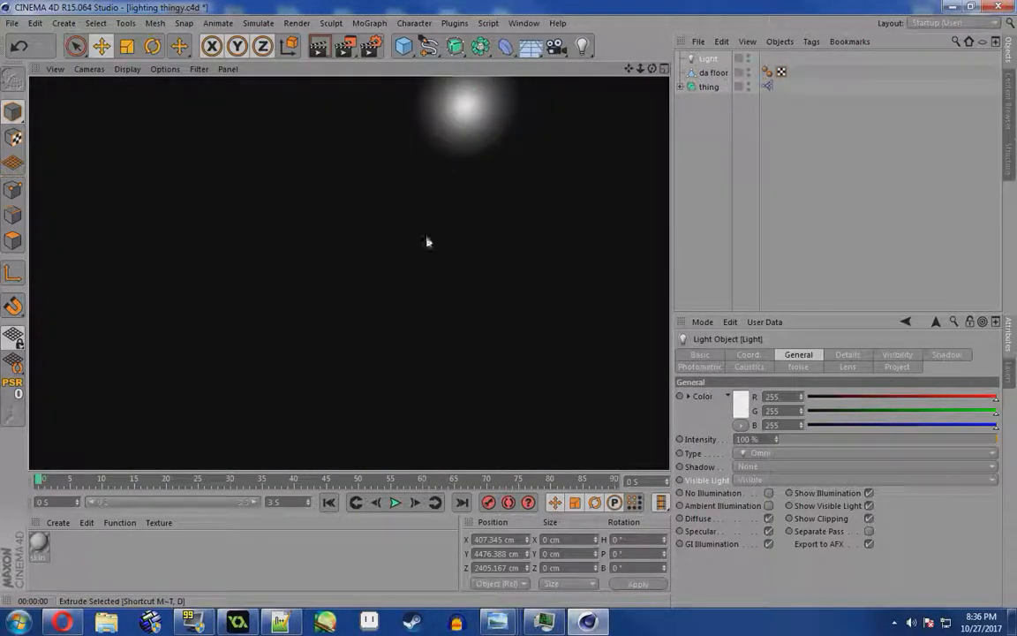
pyautogui.hotkey('ctrl', 'z')
pyautogui.hotkey('ctrl', 'r')
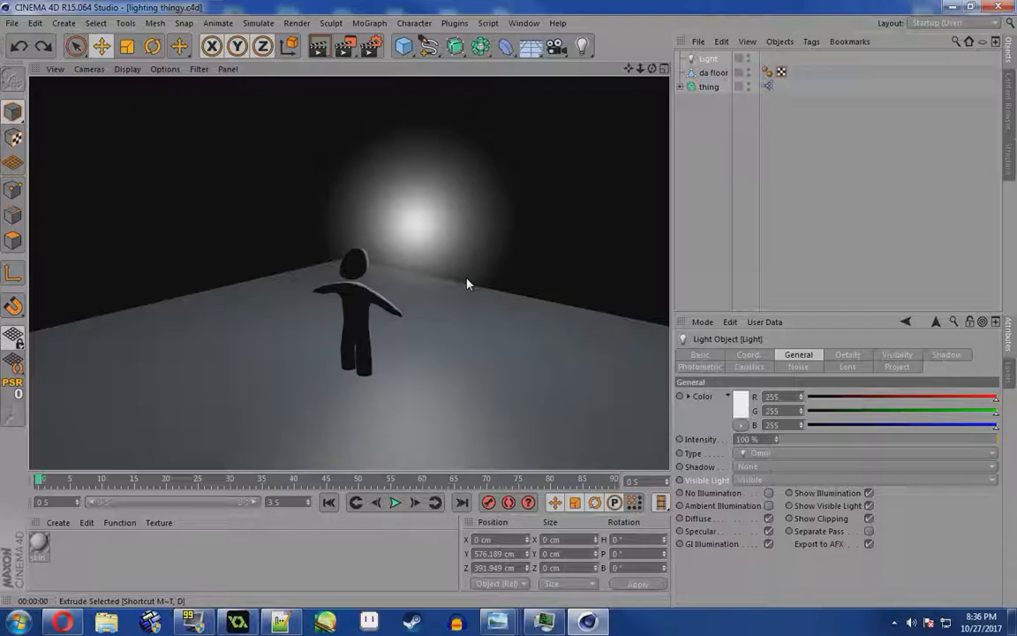
# Set the omni light's visible light option to Volumetric and render the view
pyautogui.hotkey('ctrl', 'y')
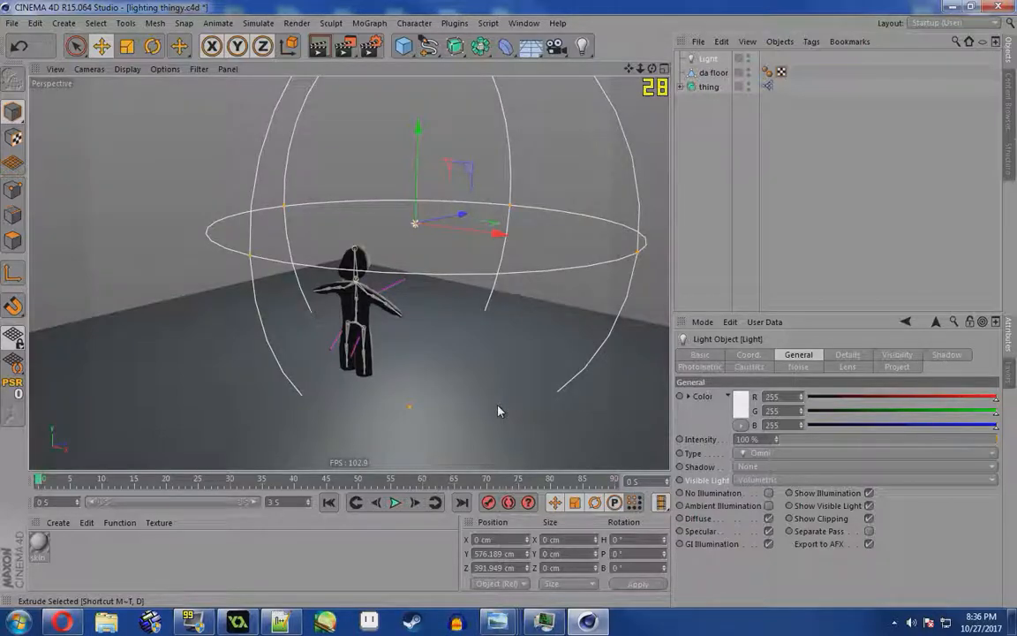
pyautogui.keyDown('alt'); pyautogui.moveTo(384, 362); pyautogui.dragTo(400, 341); pyautogui.keyUp('alt')
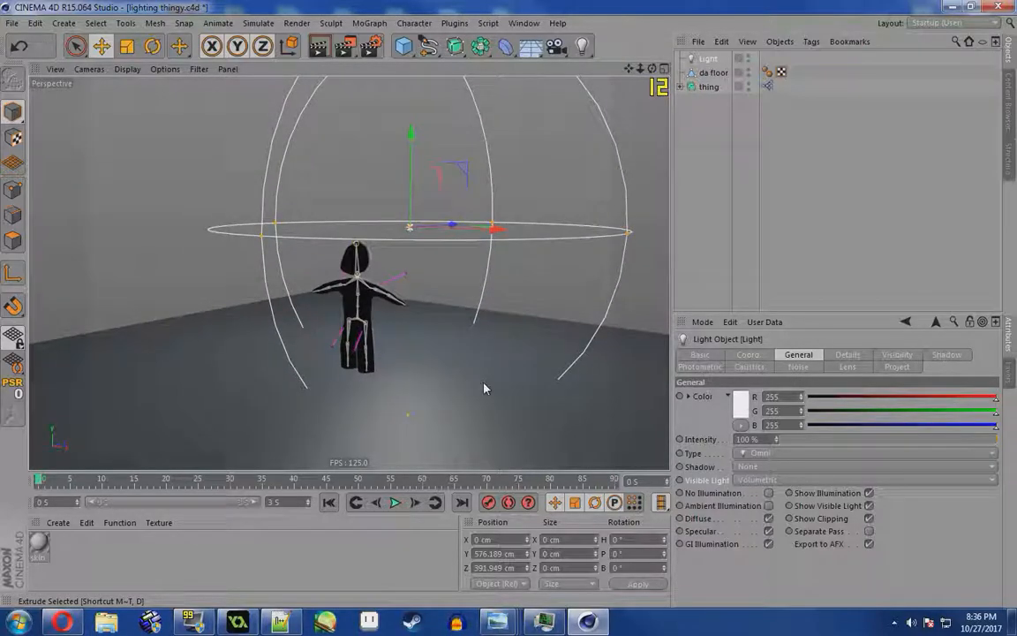
pyautogui.moveTo(364, 296)
pyautogui.keyDown('alt'); pyautogui.mouseDown()
pyautogui.moveTo(193, 289)
pyautogui.moveTo(331, 265)
pyautogui.moveTo(153, 320)
pyautogui.moveTo(456, 288)
pyautogui.moveTo(91, 281)
pyautogui.moveTo(363, 285)
pyautogui.mouseUp(); pyautogui.keyUp('alt')
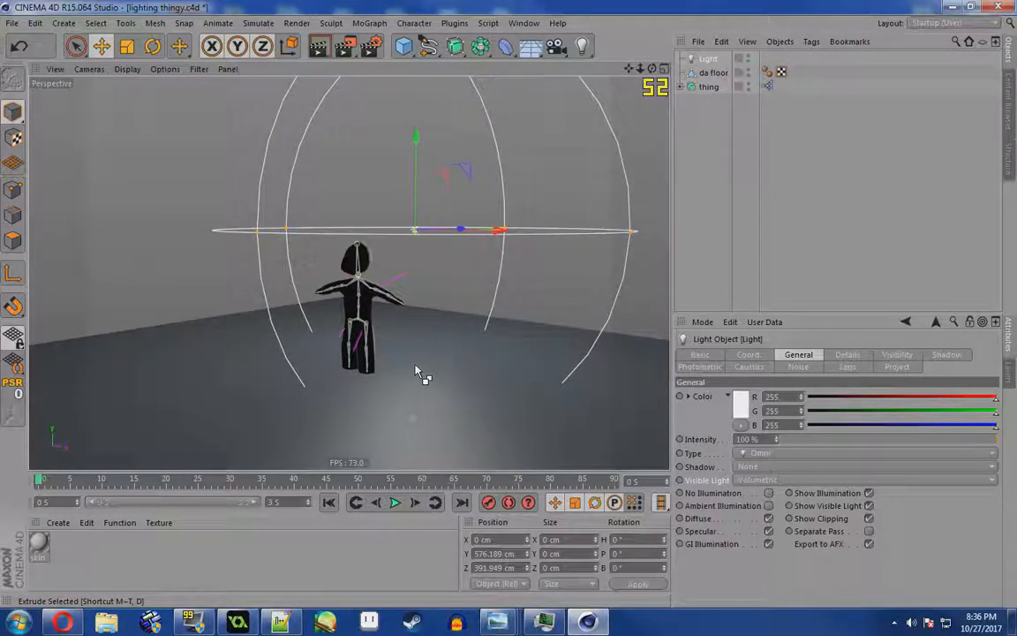
pyautogui.hotkey('ctrl', 'r')
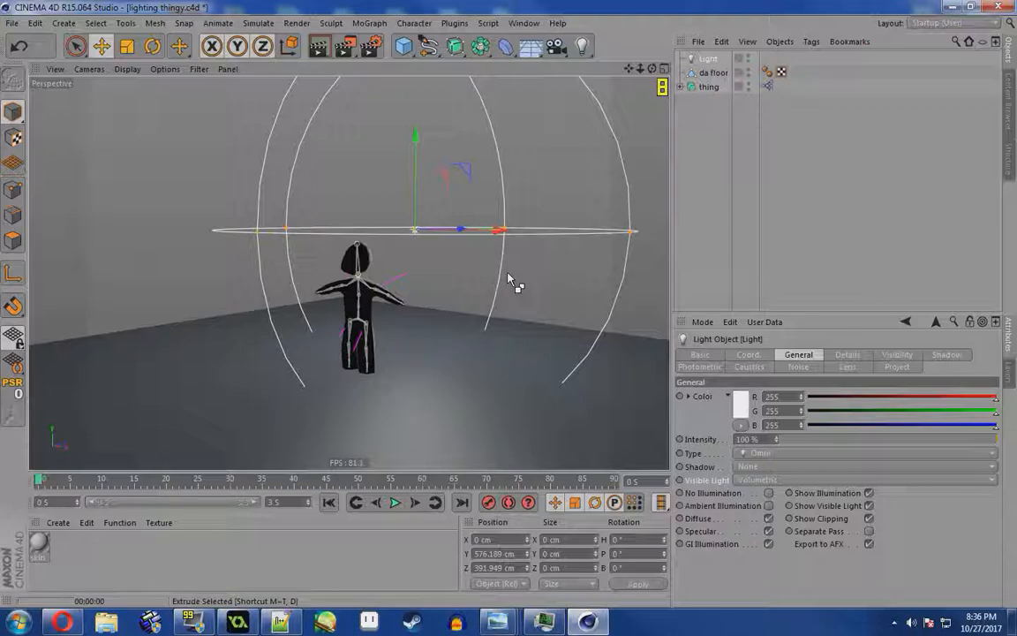
# Set the volumetric light's sample distance to 10 cm and render the view
pyautogui.keyDown('alt'); pyautogui.moveTo(309, 312); pyautogui.dragTo(174, 313); pyautogui.keyUp('alt')
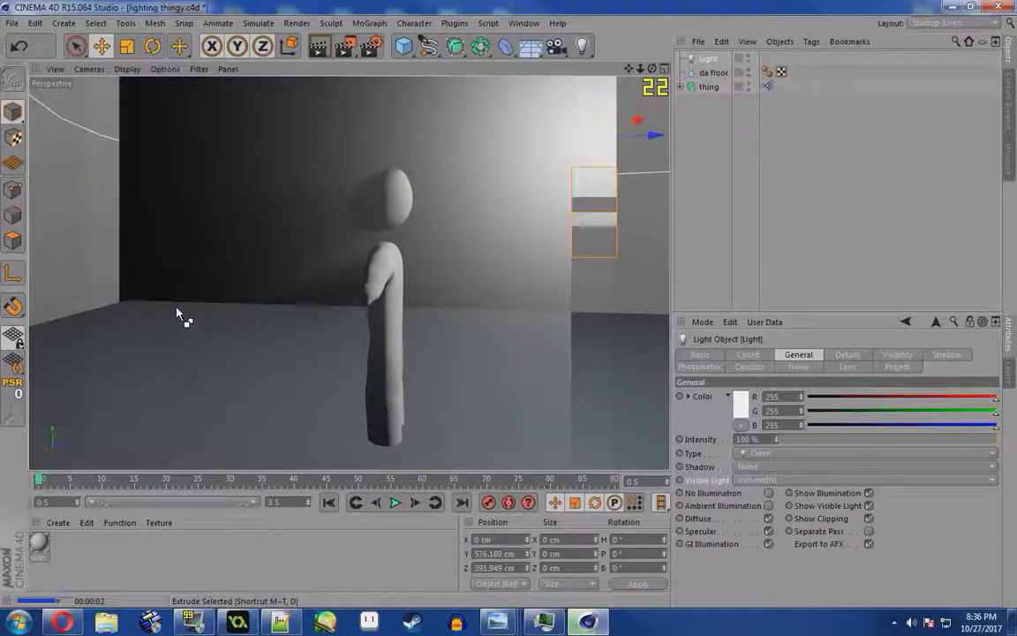
pyautogui.keyDown('alt'); pyautogui.moveTo(221, 274); pyautogui.dragTo(326, 360); pyautogui.keyUp('alt')
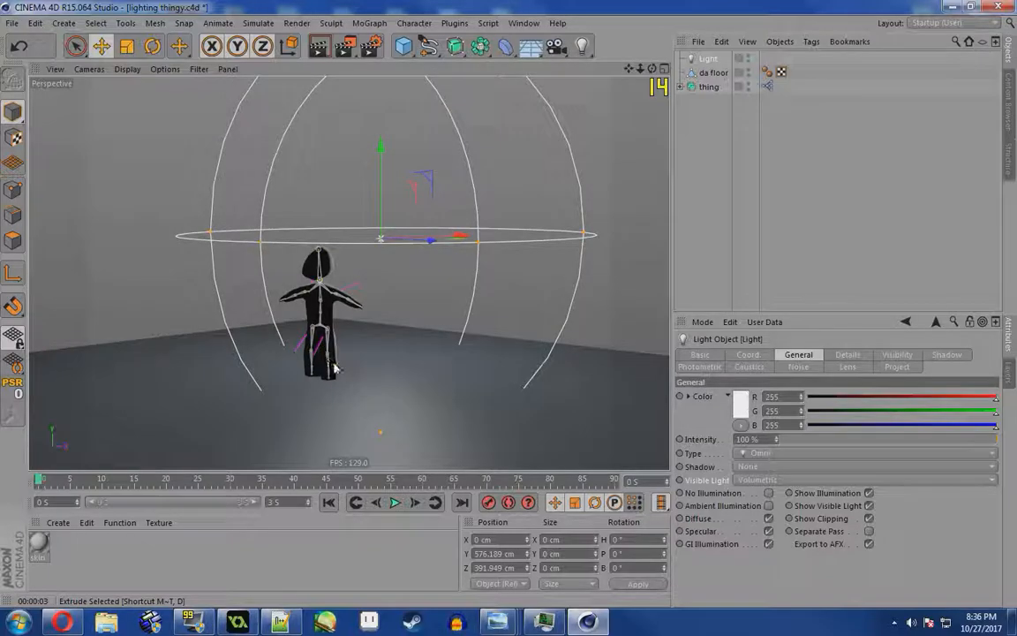
pyautogui.keyDown('alt'); pyautogui.moveTo(298, 325); pyautogui.dragTo(272, 315); pyautogui.keyUp('alt')
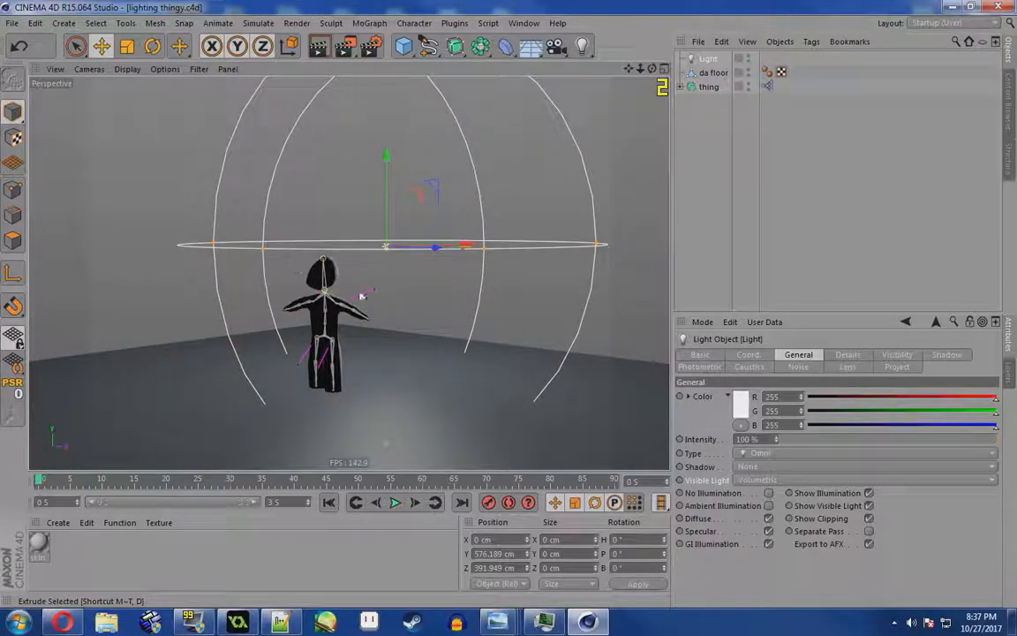
pyautogui.click(897, 354)
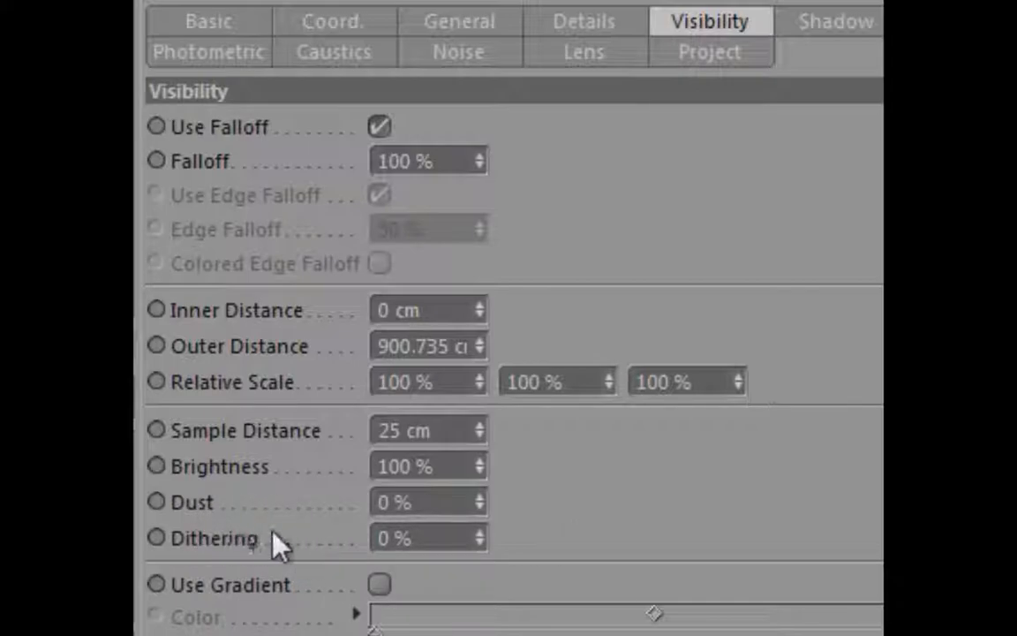
pyautogui.moveTo(478, 439); pyautogui.dragTo(478, 439)
pyautogui.moveTo(489, 432)
pyautogui.mouseDown()
pyautogui.moveTo(490, 461)
pyautogui.moveTo(481, 423)
pyautogui.mouseUp()
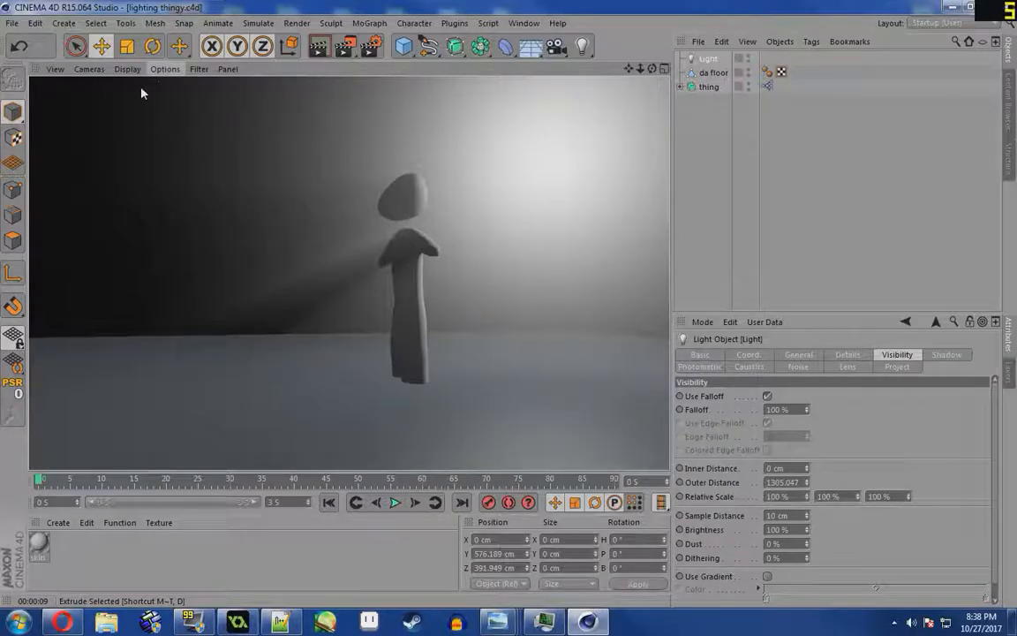
pyautogui.keyDown('alt'); pyautogui.moveTo(422, 339); pyautogui.dragTo(399, 381); pyautogui.keyUp('alt')
pyautogui.scroll(2, 406, 382)
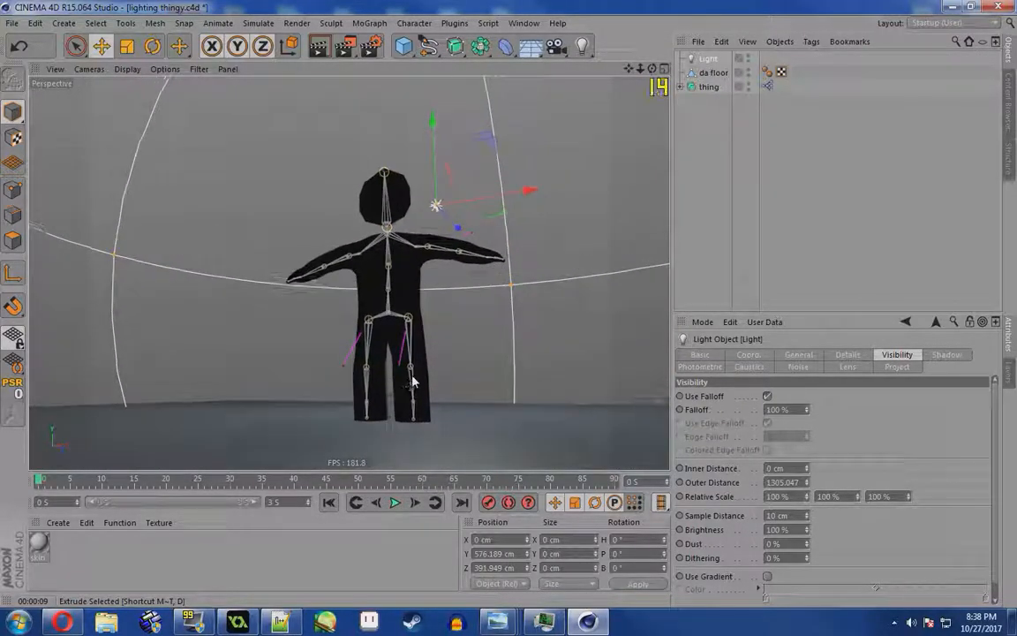
pyautogui.scroll(-1, 243, 406)
pyautogui.scroll(1, 350, 413)
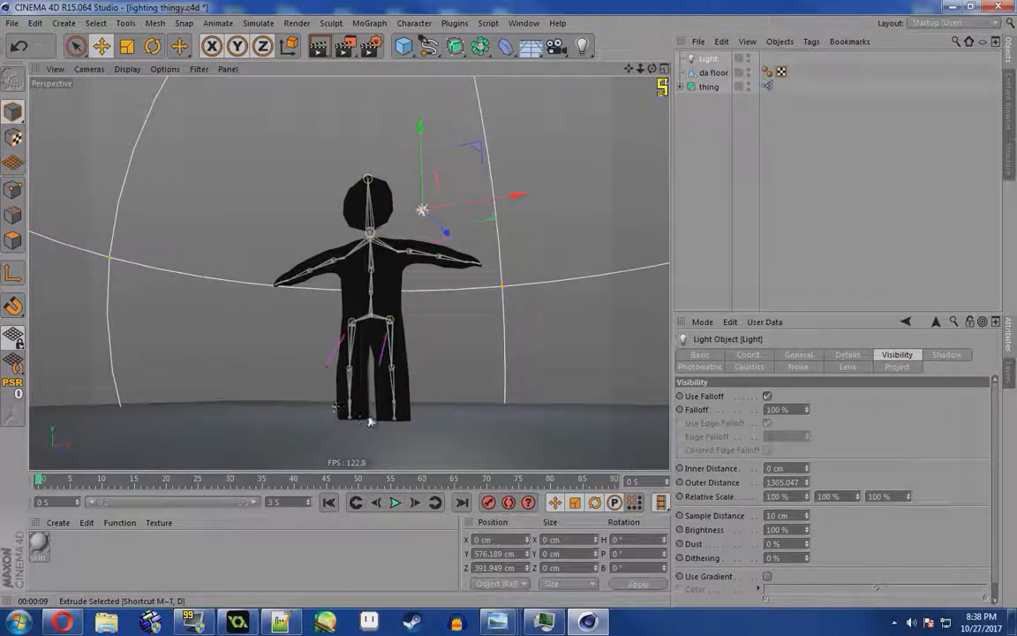
pyautogui.keyDown('alt'); pyautogui.moveTo(377, 350); pyautogui.dragTo(405, 351); pyautogui.keyUp('alt')
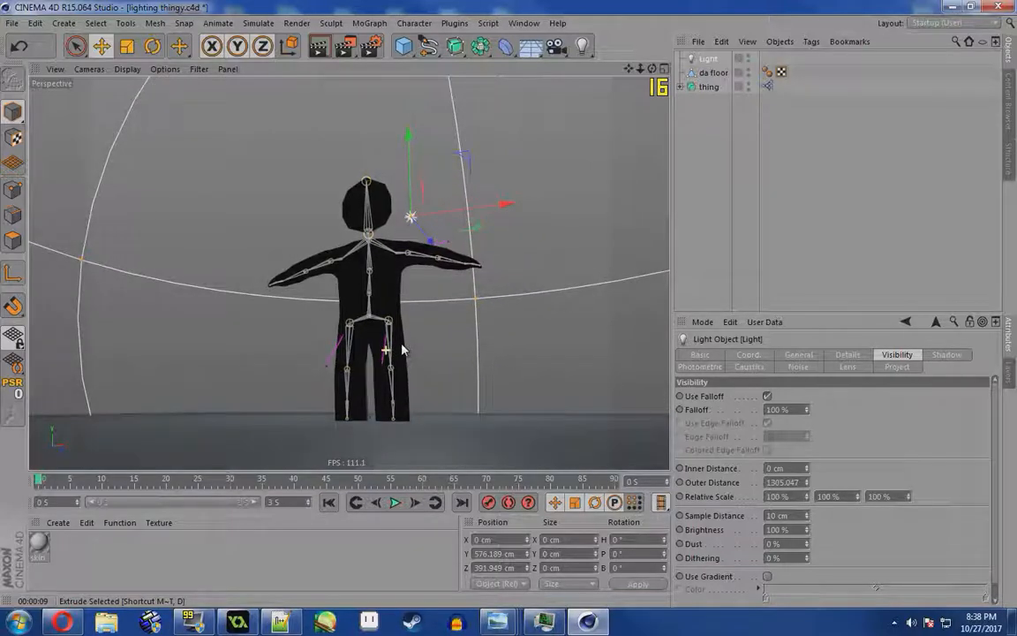
pyautogui.keyDown('alt'); pyautogui.moveTo(354, 277); pyautogui.dragTo(340, 290); pyautogui.keyUp('alt')
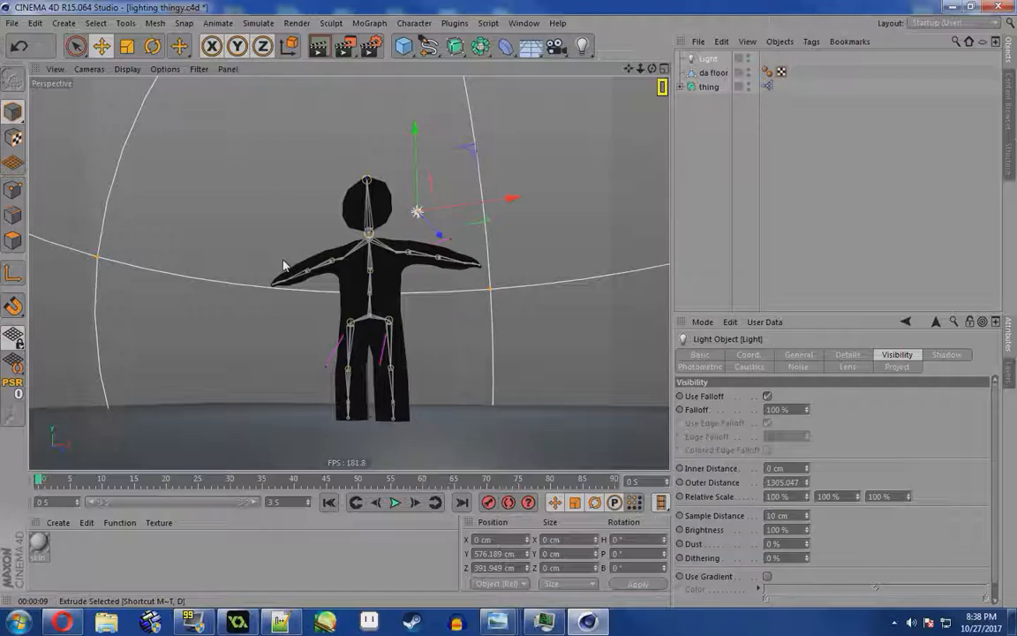
# Try adding a cube to the scene, move it up near the light, and render the view
pyautogui.keyDown('alt'); pyautogui.moveTo(421, 277); pyautogui.dragTo(316, 385); pyautogui.keyUp('alt')
pyautogui.scroll(-4, 328, 343)
pyautogui.click(405, 49)
pyautogui.moveTo(457, 313); pyautogui.dragTo(439, 163)
pyautogui.keyDown('alt'); pyautogui.moveTo(473, 214); pyautogui.dragTo(560, 211); pyautogui.keyUp('alt')
pyautogui.hotkey('ctrl', 'r')
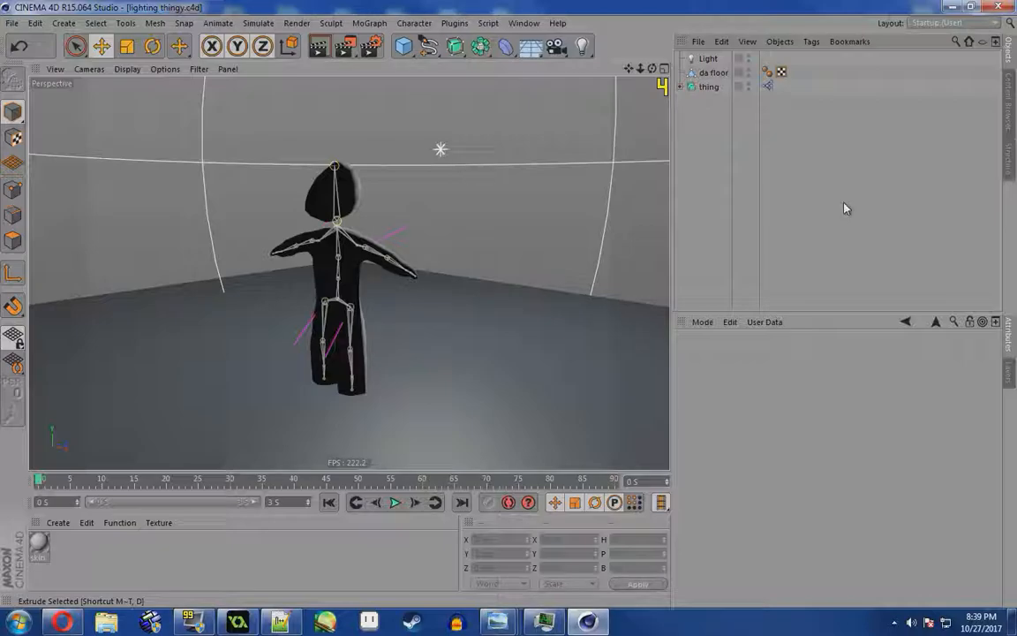
# Set the omni light's visible light option to Inverse Volumetric and render the view
pyautogui.click(708, 58)
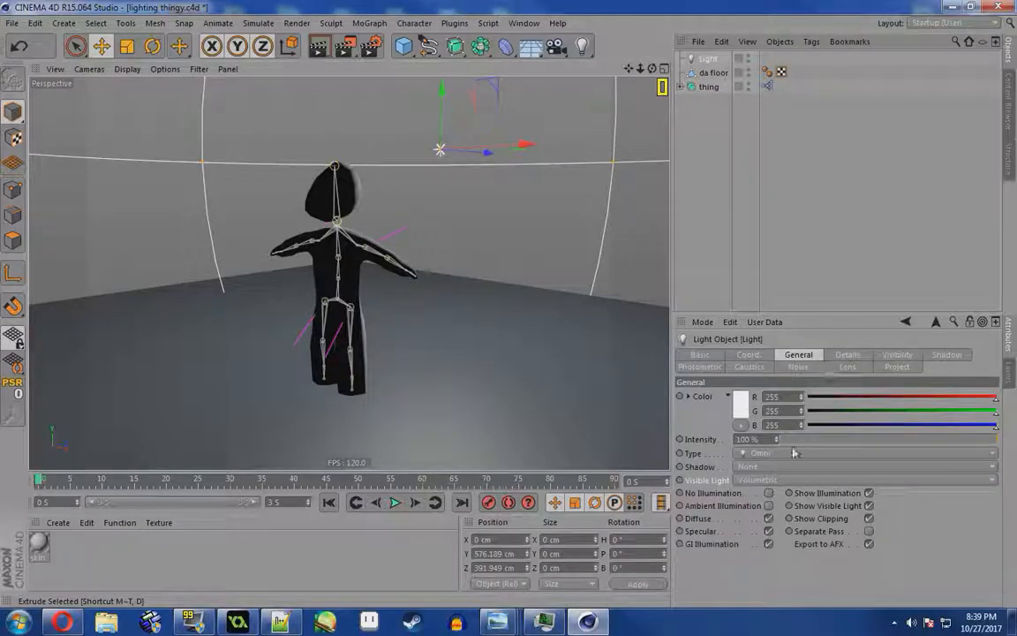
pyautogui.click(748, 479)
pyautogui.click(827, 535)
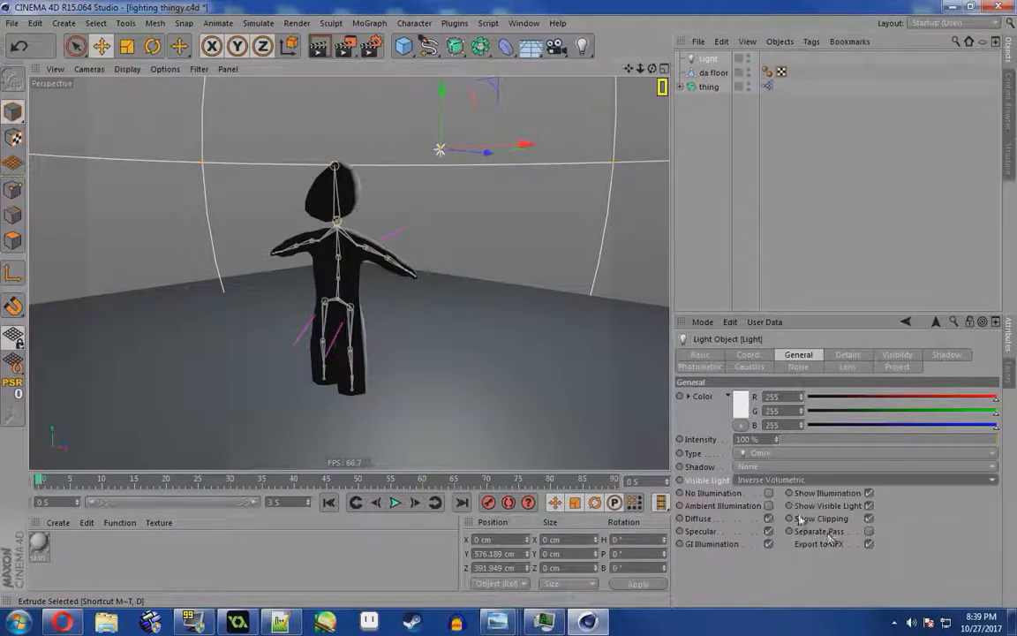
pyautogui.scroll(-2, 425, 305)
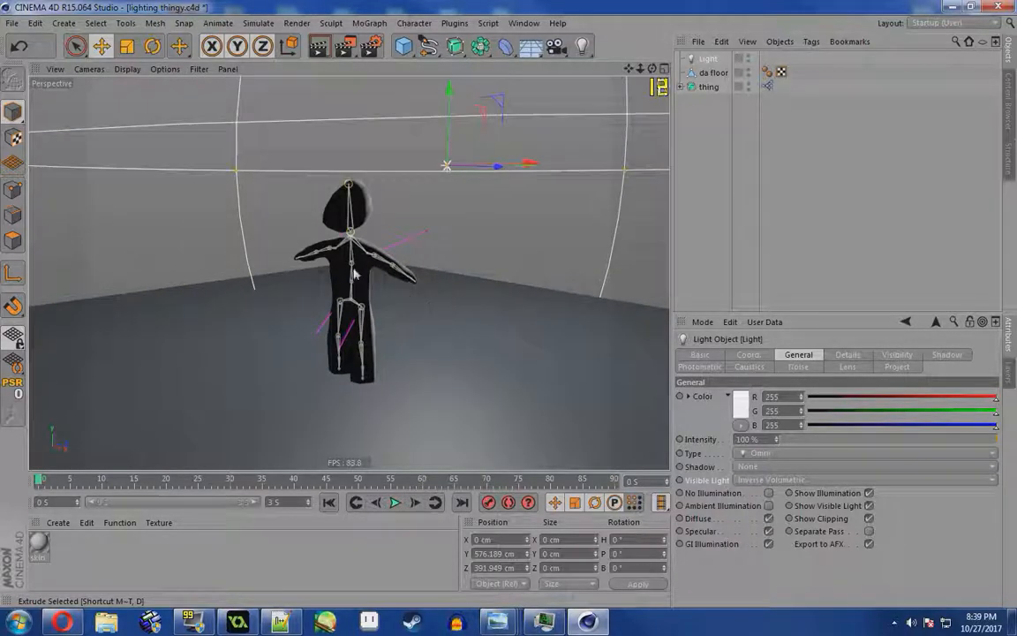
pyautogui.scroll(2, 243, 256)
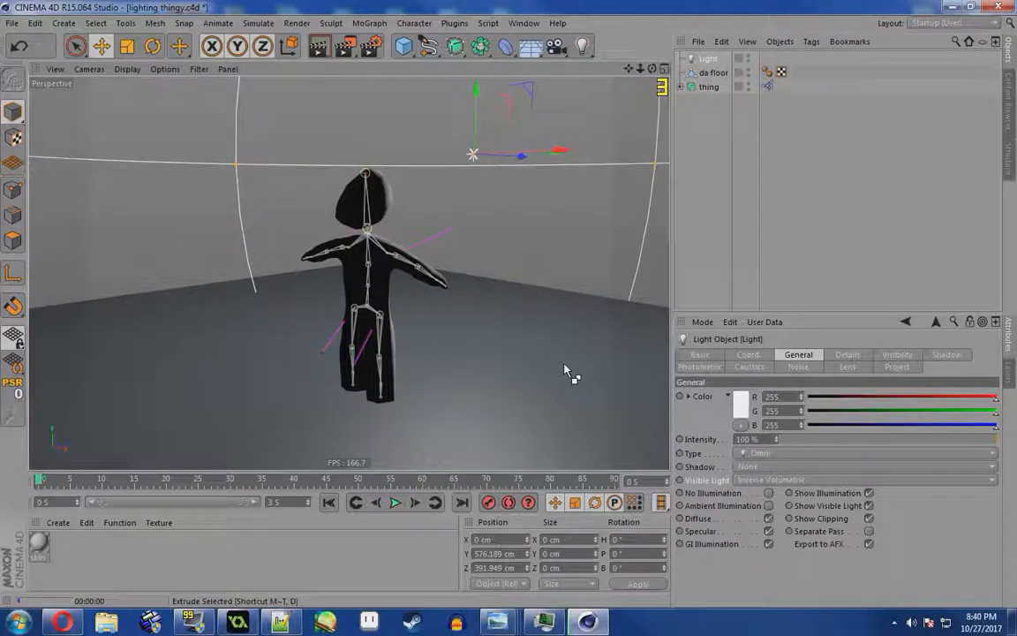
pyautogui.hotkey('ctrl', 'r')
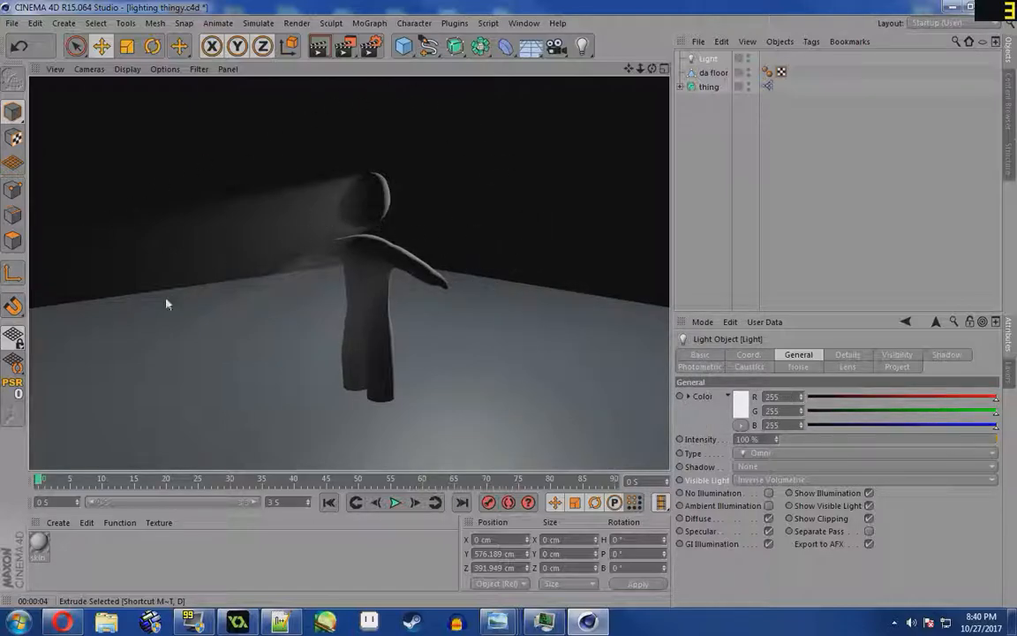
# Delete the omni light and render the scene with the luminous cube as the only light source
pyautogui.press('Delete')
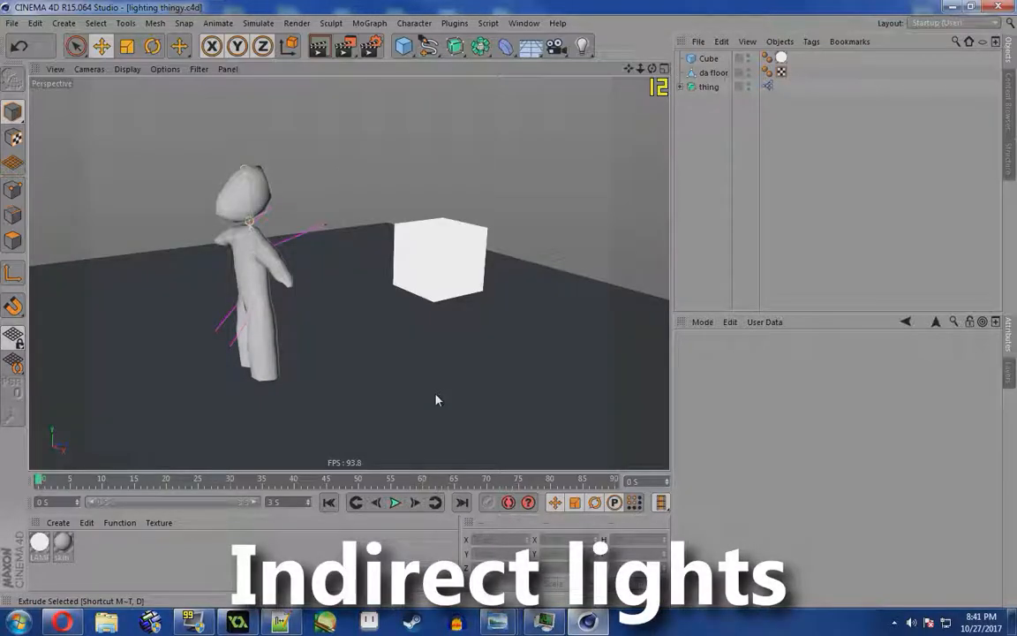
pyautogui.keyDown('alt'); pyautogui.moveTo(436, 400); pyautogui.dragTo(417, 398); pyautogui.keyUp('alt')
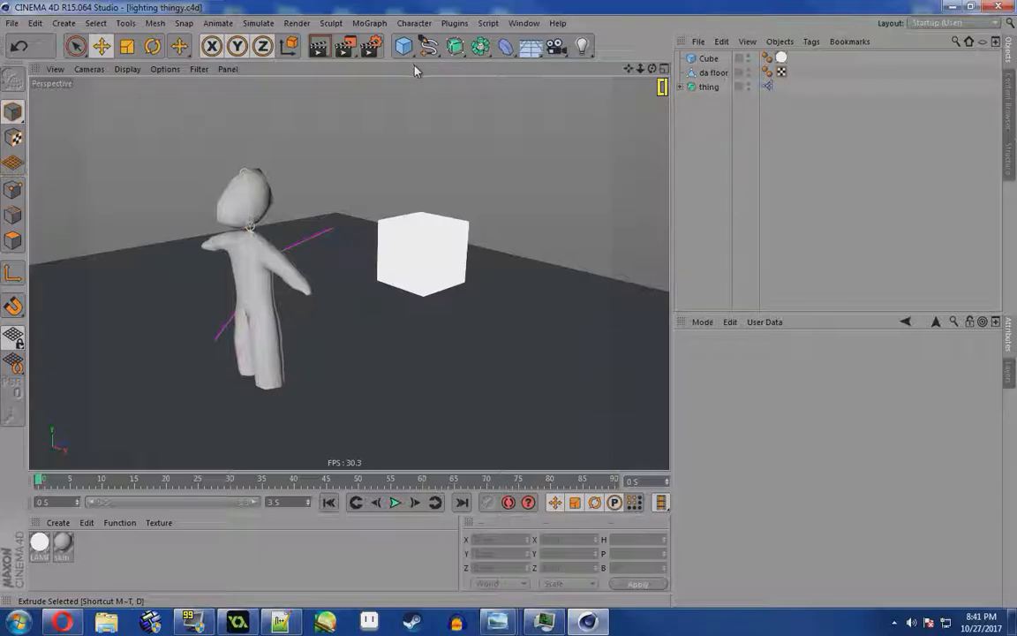
pyautogui.click(582, 45)
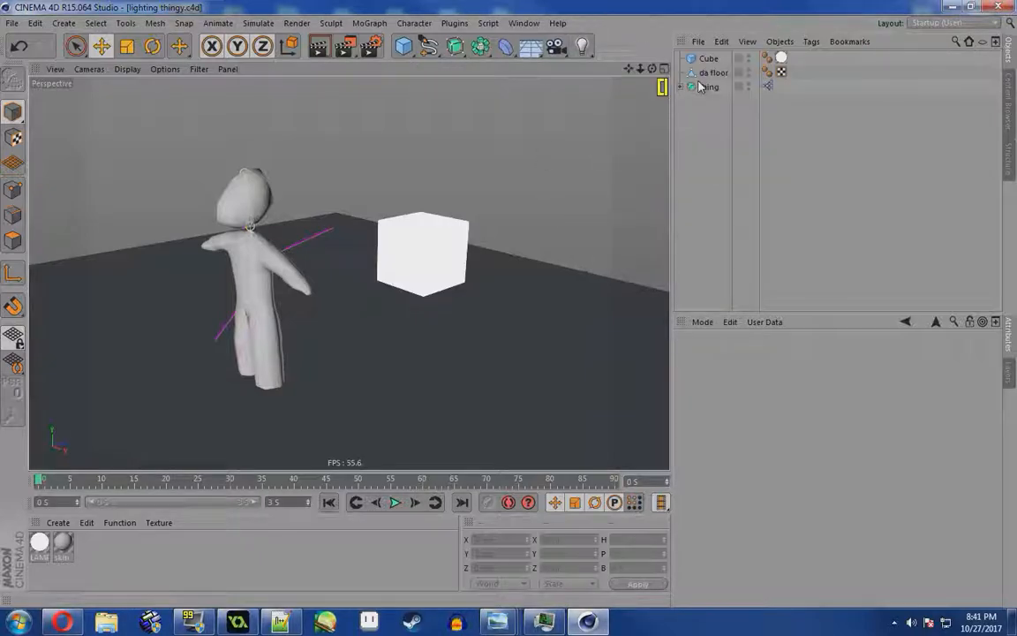
pyautogui.hotkey('ctrl', 'r')
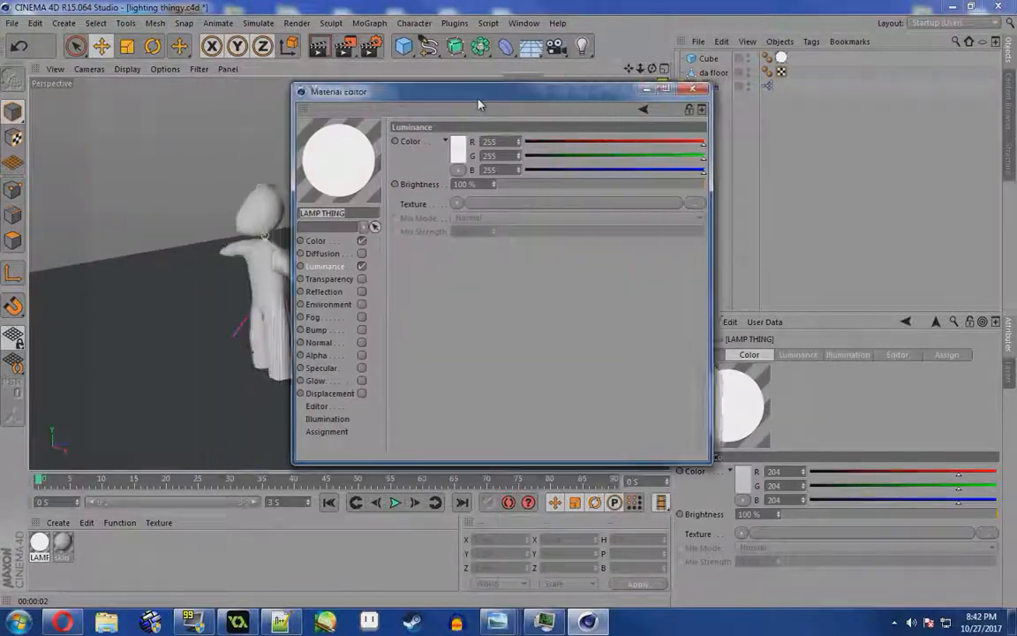
# Raise the LAMP THING material's Generate GI strength to 2880 % and render the view
pyautogui.moveTo(478, 101); pyautogui.dragTo(719, 87)
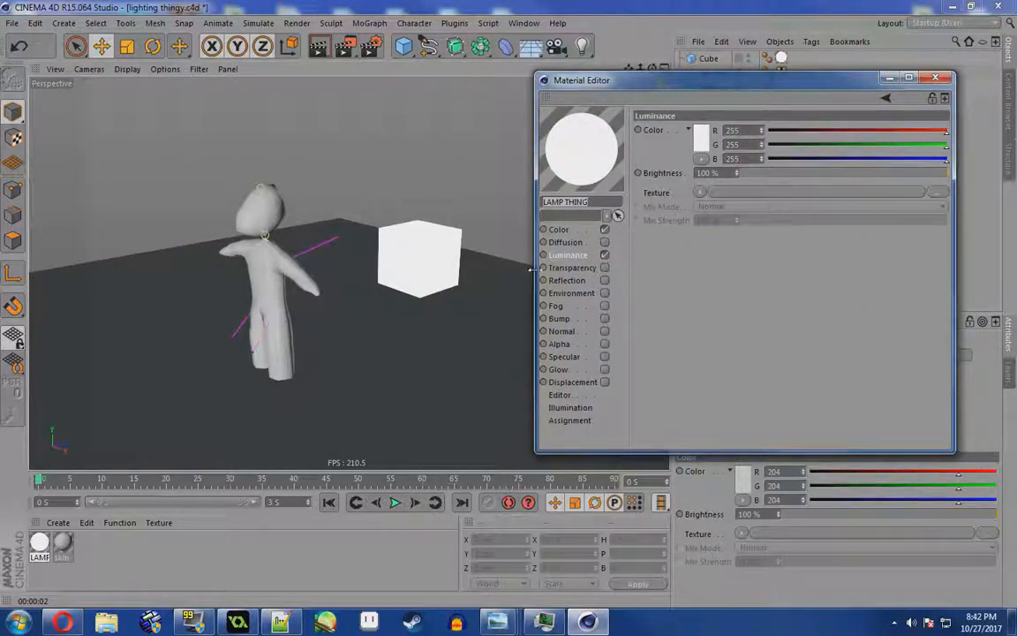
pyautogui.click(570, 407)
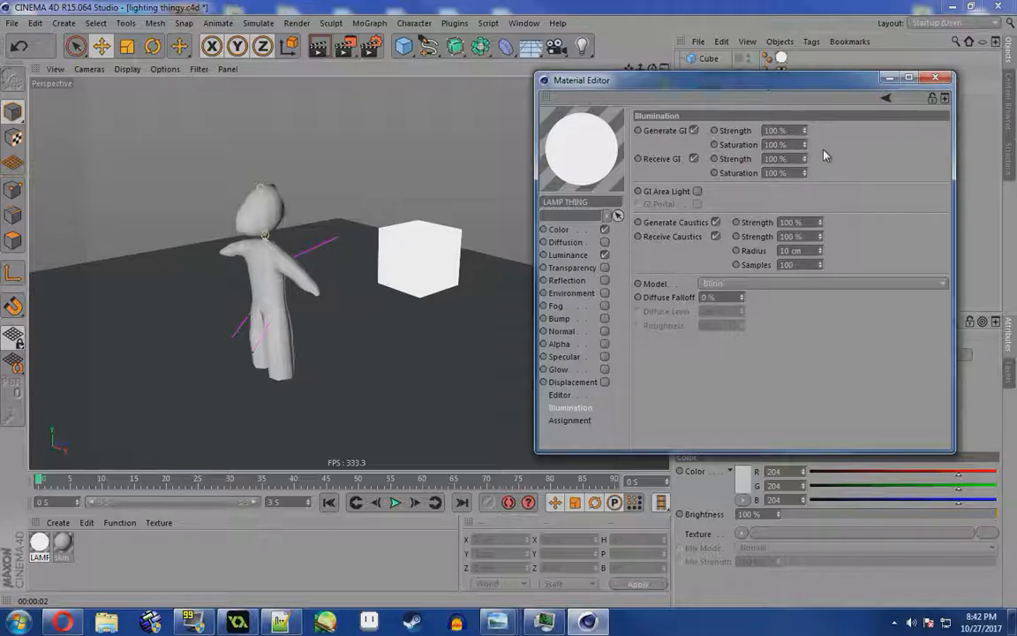
pyautogui.moveTo(805, 133); pyautogui.dragTo(804, 80)
pyautogui.hotkey('ctrl', 'r')
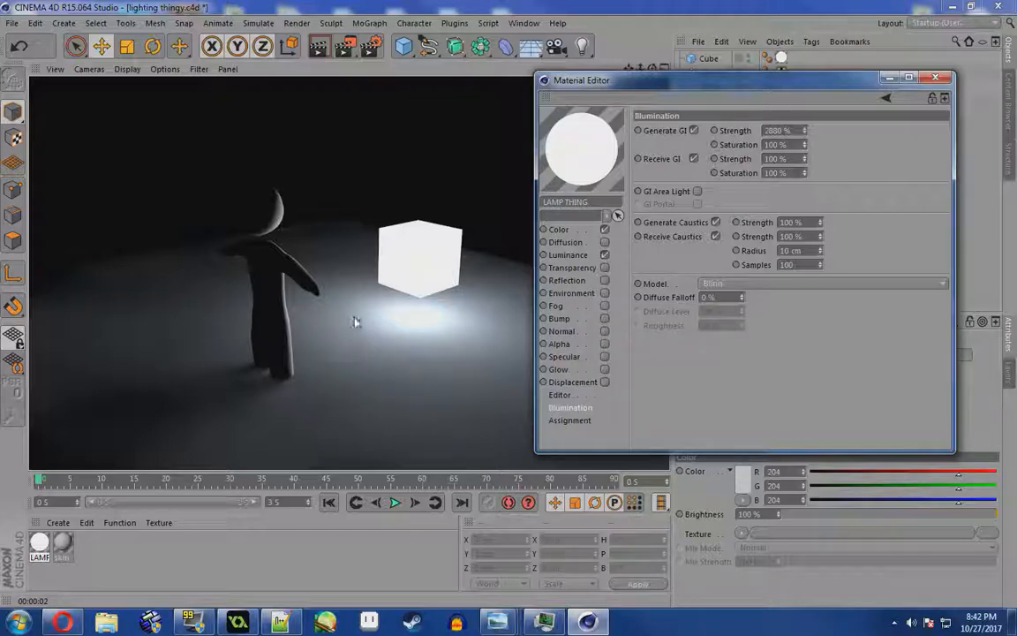
# Enable GI Area Light for the LAMP THING material and render the view to compare the cube's lighting with and without it
pyautogui.moveTo(328, 338)
pyautogui.keyDown('alt'); pyautogui.mouseDown()
pyautogui.moveTo(410, 327)
pyautogui.moveTo(367, 338)
pyautogui.mouseUp(); pyautogui.keyUp('alt')
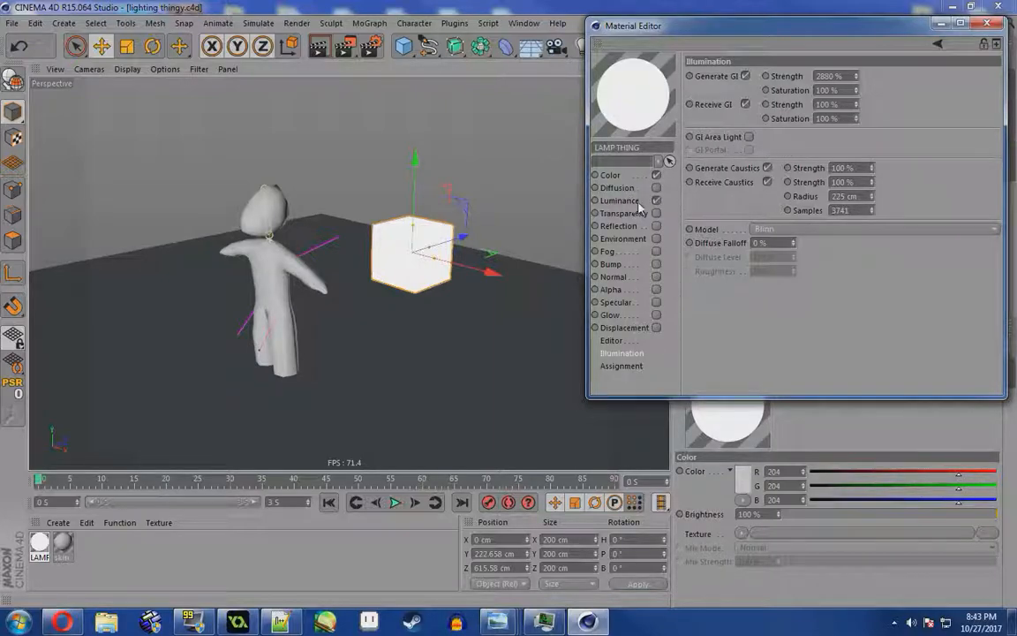
pyautogui.click(749, 136)
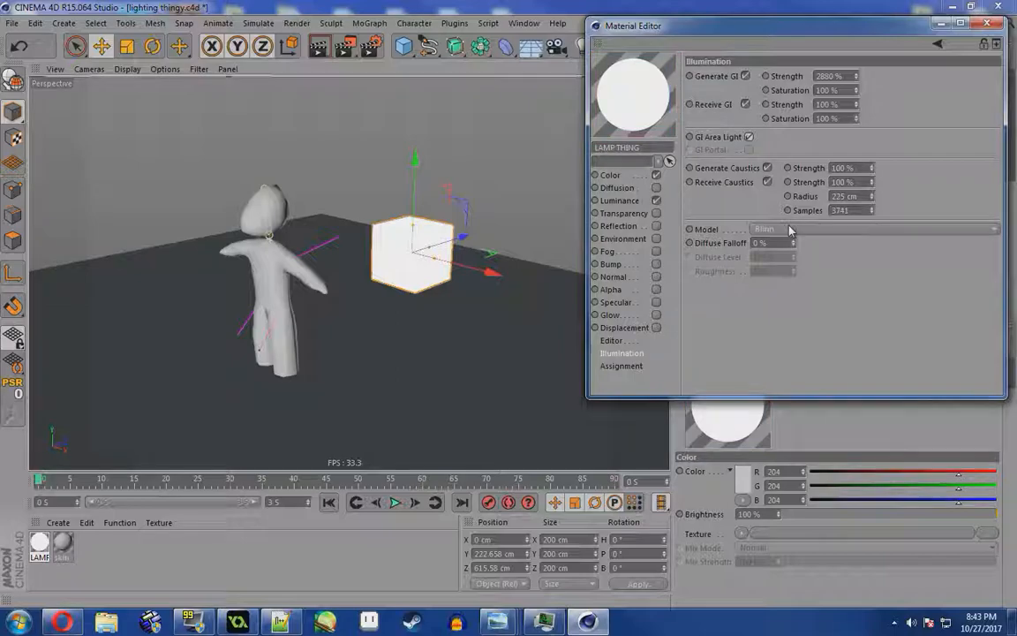
pyautogui.hotkey('ctrl', 'r')
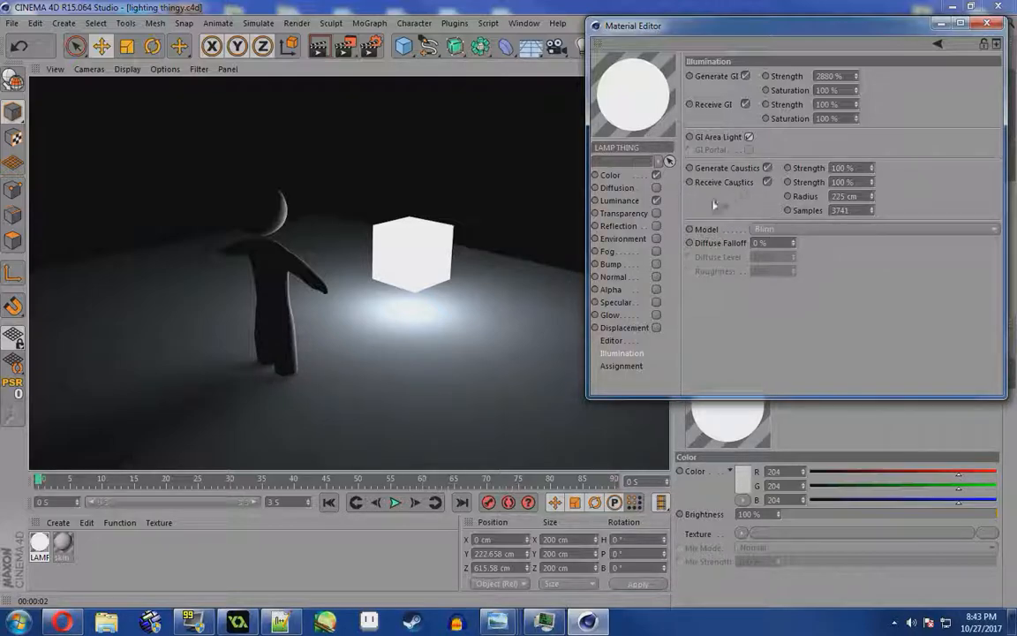
pyautogui.click(748, 138)
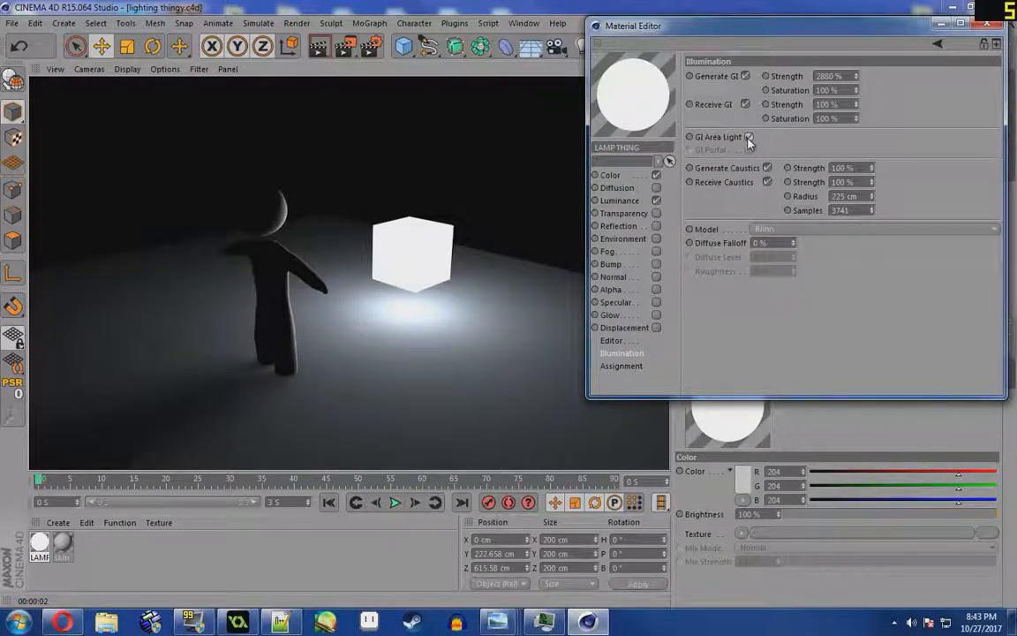
pyautogui.click(748, 138)
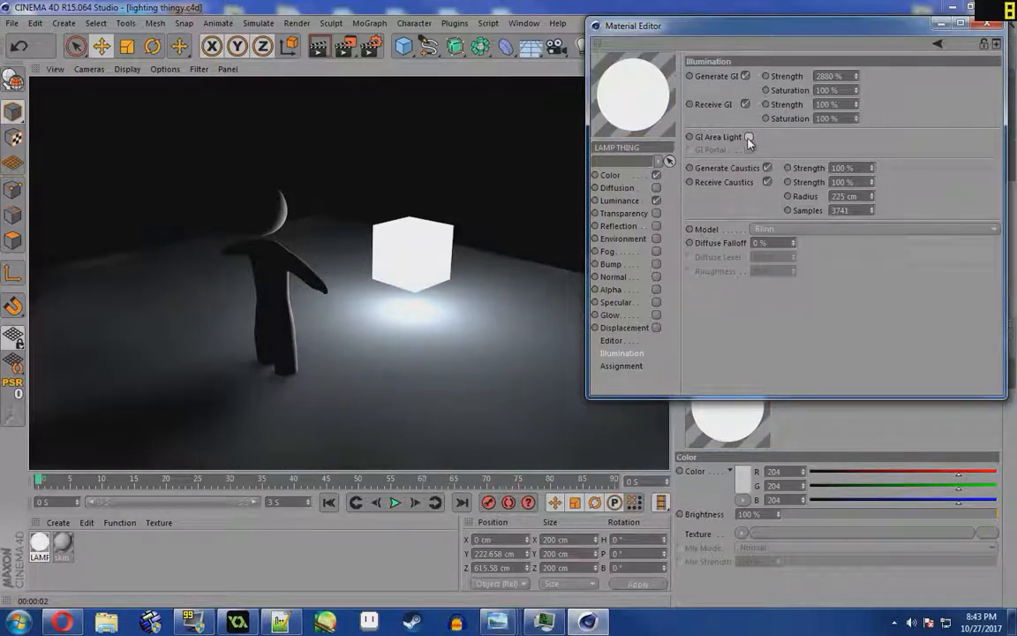
pyautogui.click(748, 137)
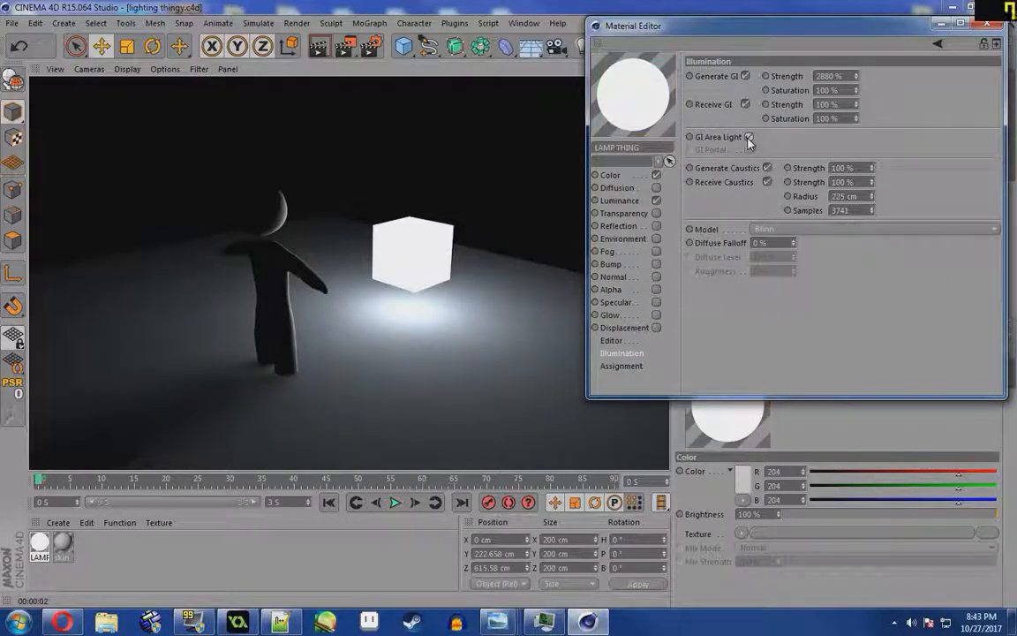
# In the render settings, choose the global illumination sample level and set the irradiance cache record density to Medium
pyautogui.hotkey('ctrl', 'b')
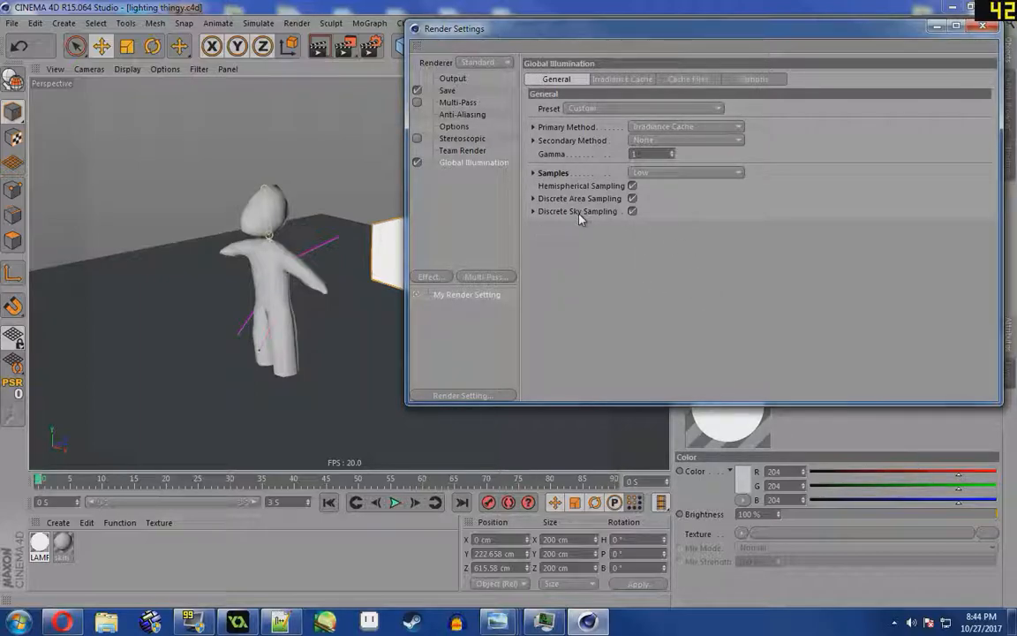
pyautogui.click(532, 126)
pyautogui.click(532, 126)
pyautogui.click(644, 172)
pyautogui.click(643, 206)
pyautogui.click(621, 78)
pyautogui.click(628, 108)
pyautogui.click(630, 165)
# Review the general, irradiance cache and cache file settings of global illumination
pyautogui.click(556, 79)
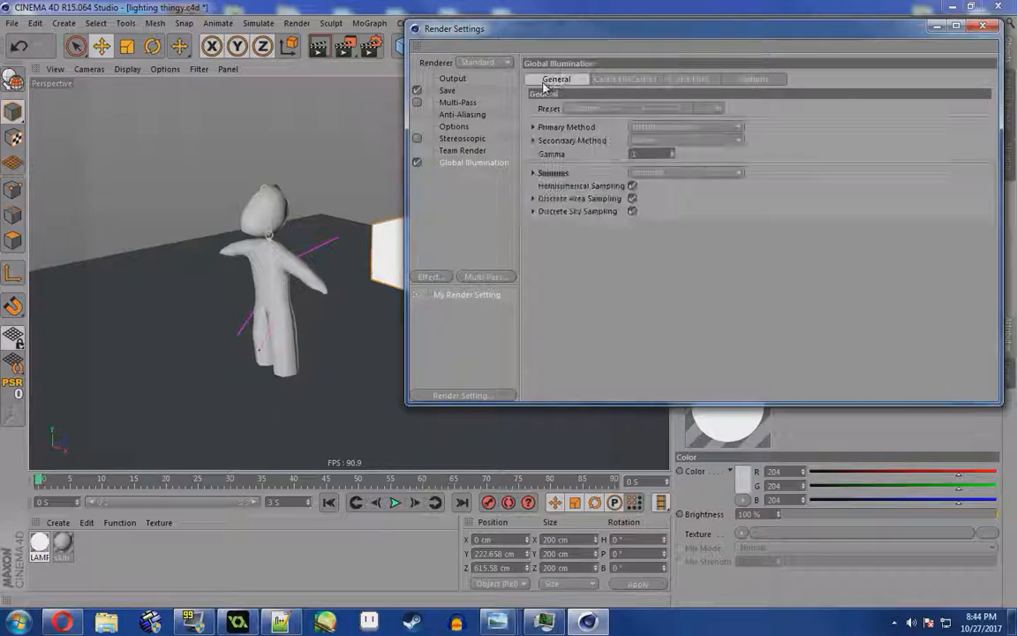
pyautogui.click(595, 79)
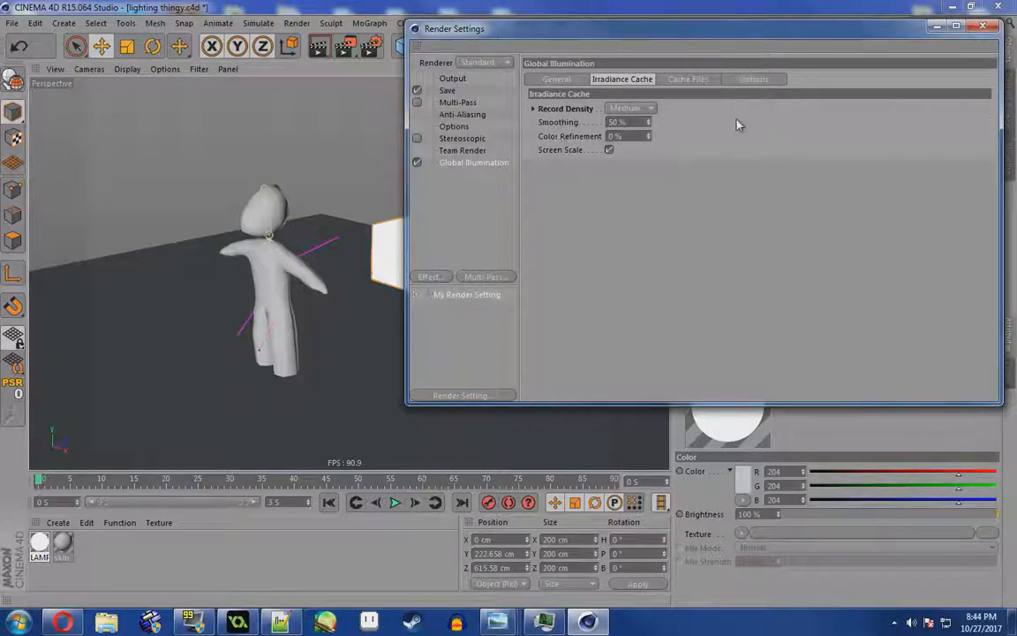
pyautogui.click(688, 78)
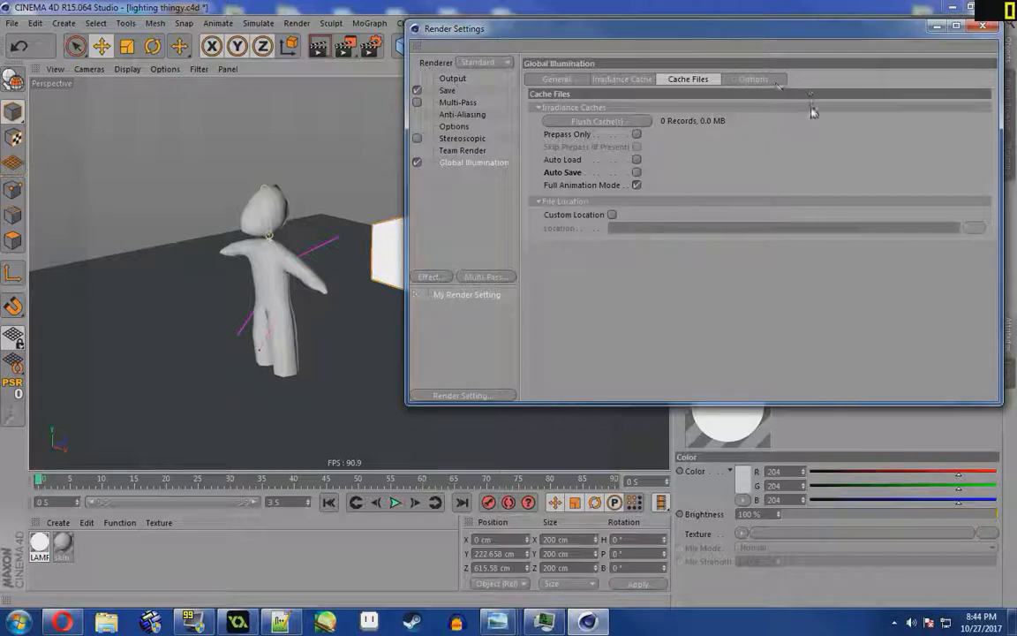
pyautogui.click(651, 80)
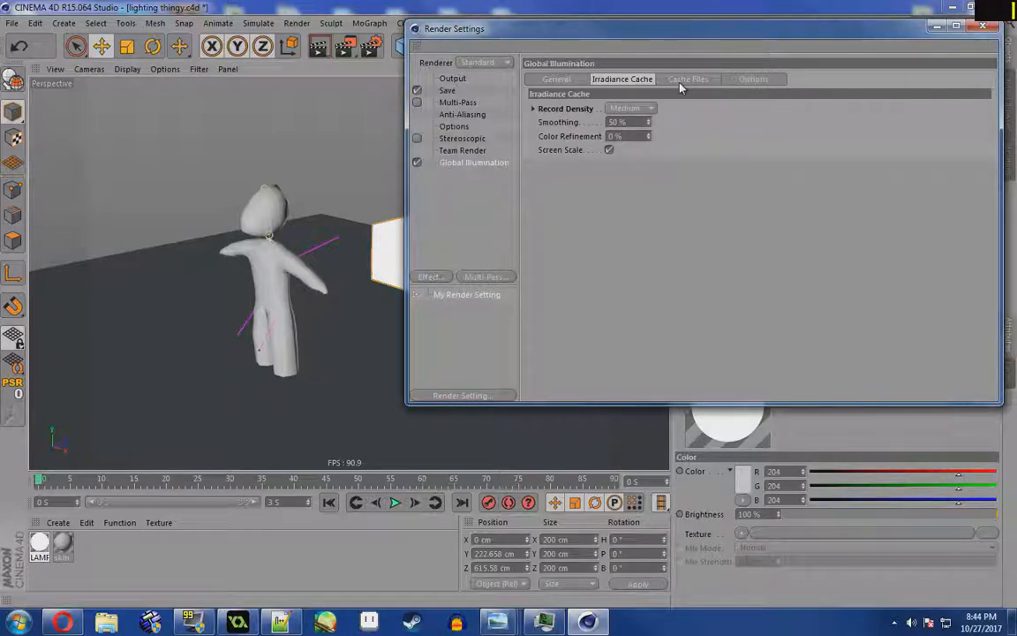
pyautogui.click(555, 79)
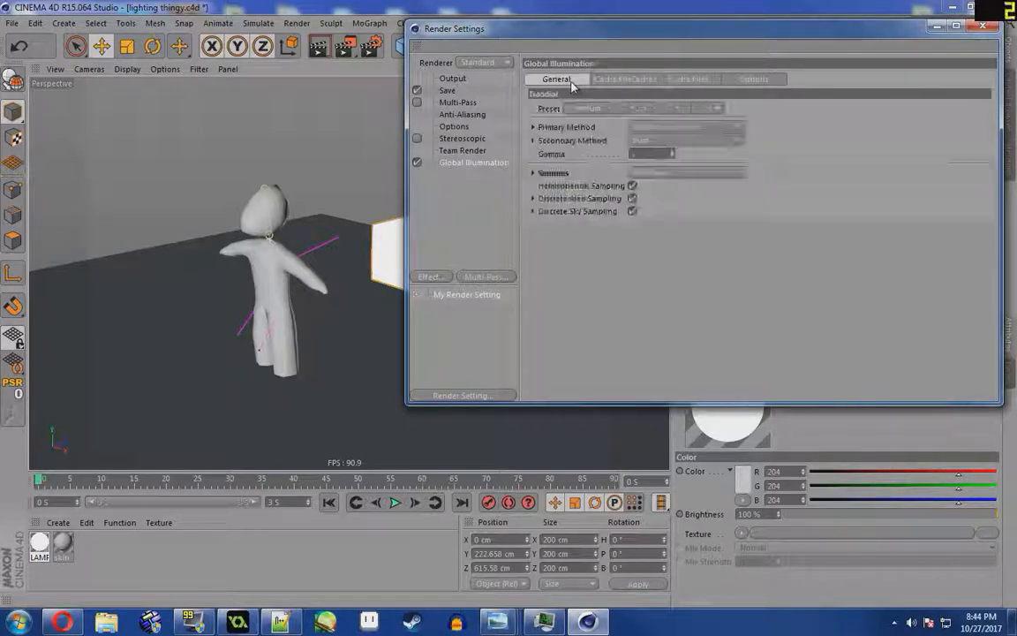
pyautogui.click(620, 81)
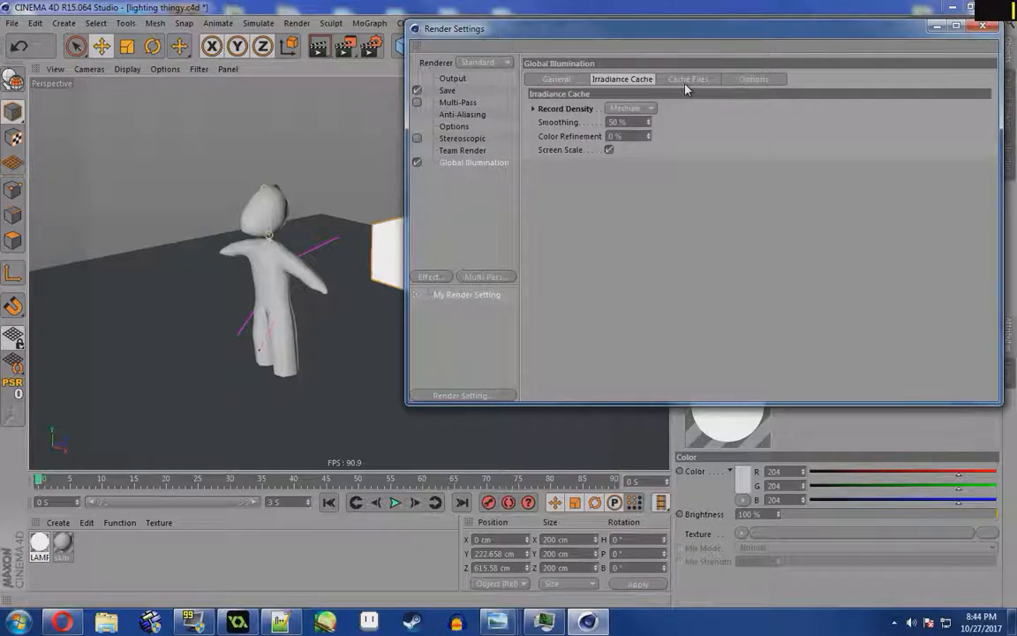
# Render the view with the irradiance cache, switch the GI primary method to Irradiance Cache (Legacy) and render again to compare
pyautogui.click(686, 80)
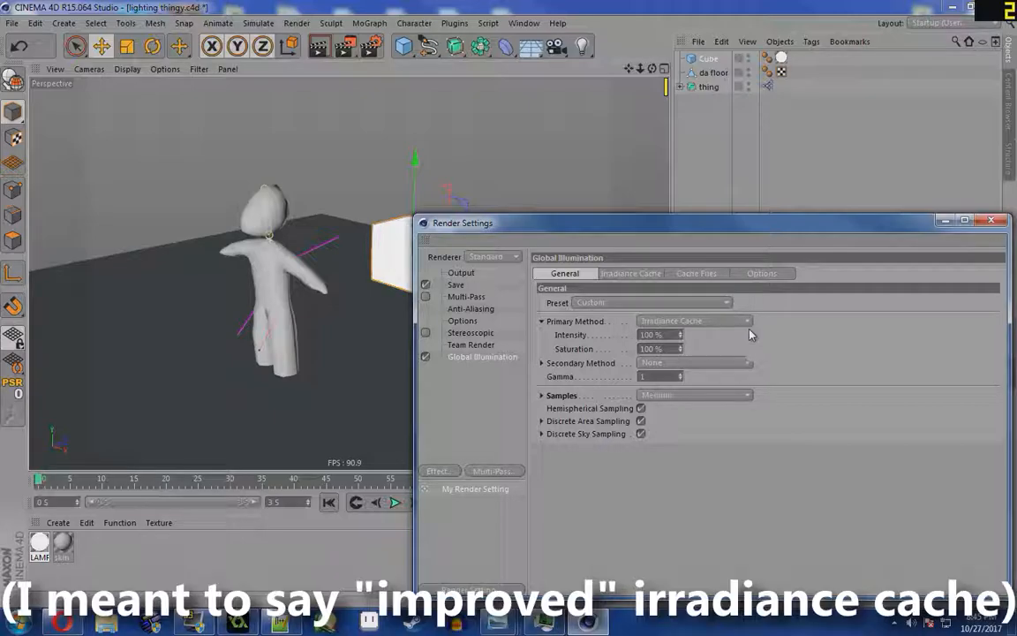
pyautogui.hotkey('ctrl', 'r')
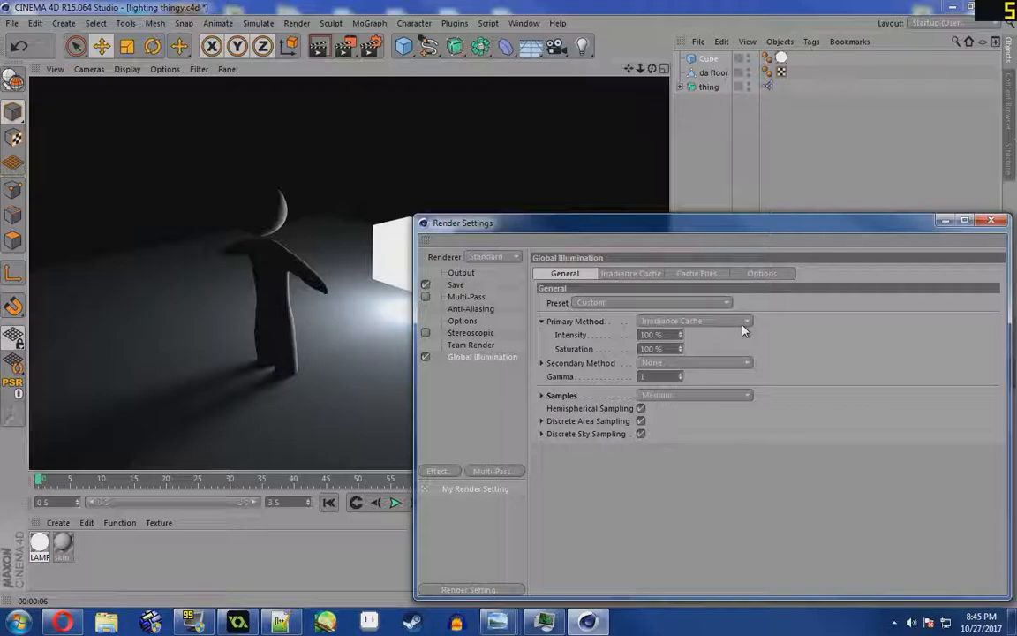
pyautogui.click(743, 329)
pyautogui.click(737, 366)
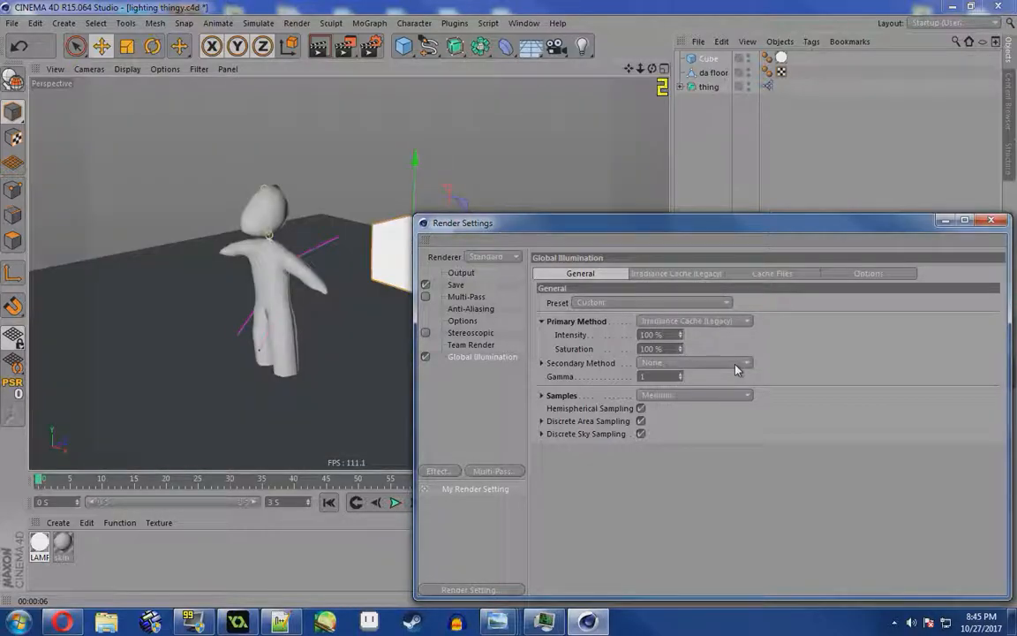
pyautogui.hotkey('ctrl', 'r')
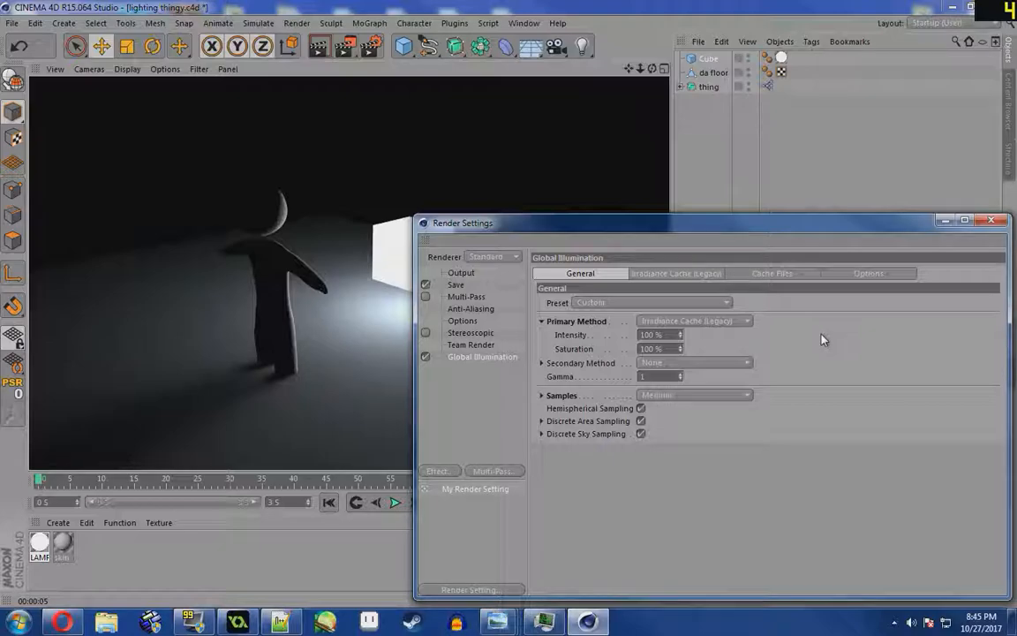
# Review the record density presets of the legacy irradiance cache and return the primary method to Irradiance Cache
pyautogui.click(678, 273)
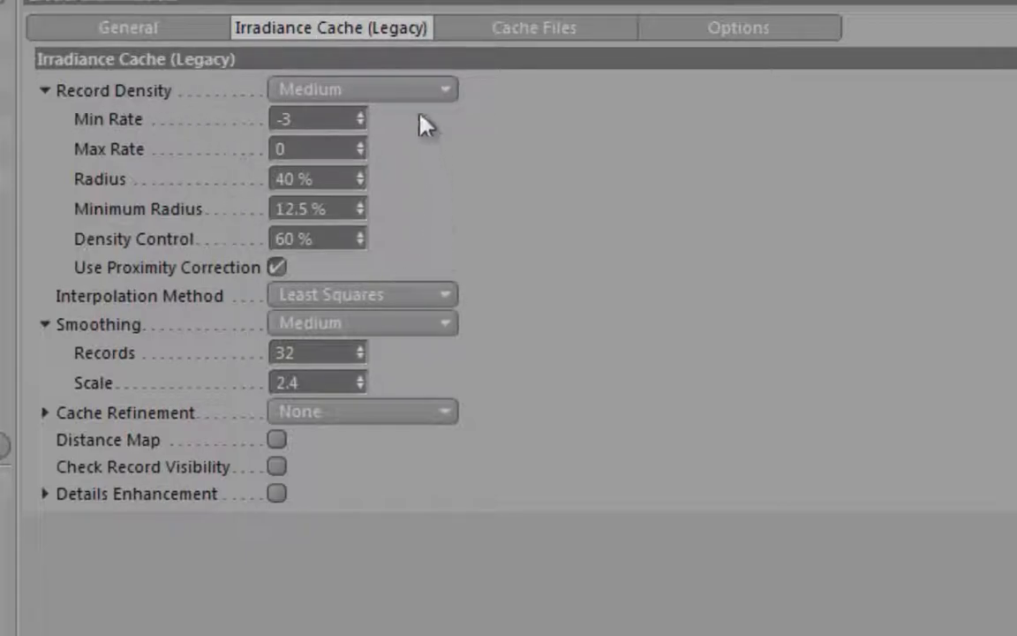
pyautogui.click(402, 91)
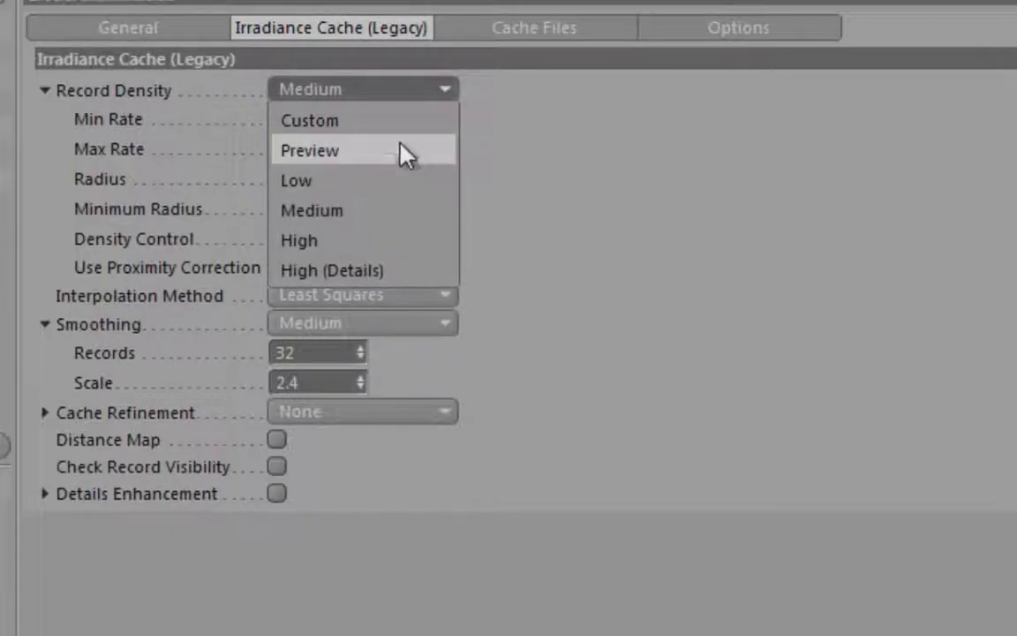
pyautogui.click(634, 209)
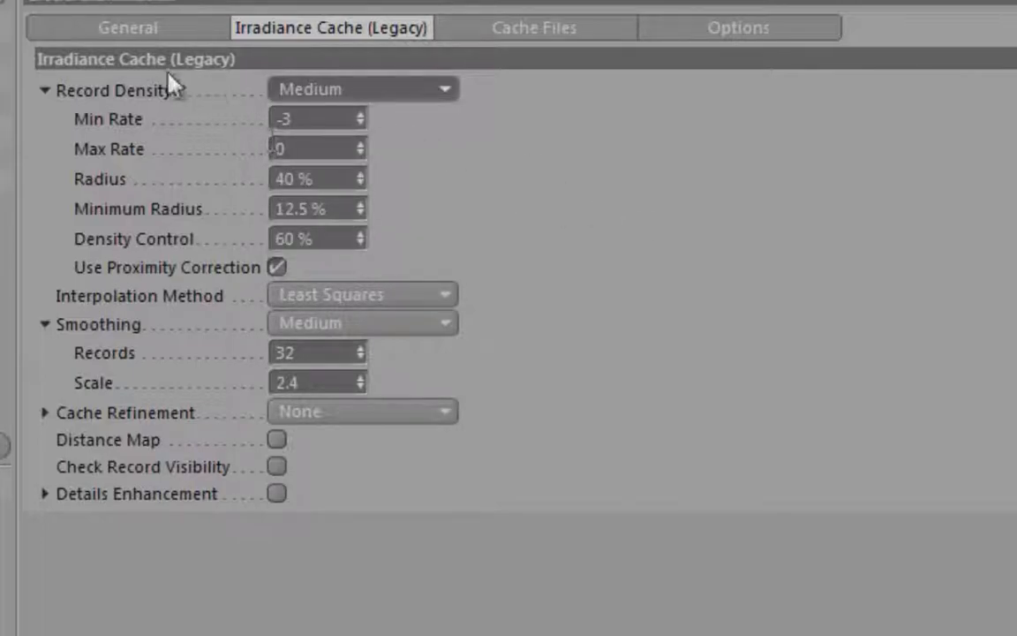
pyautogui.click(360, 155)
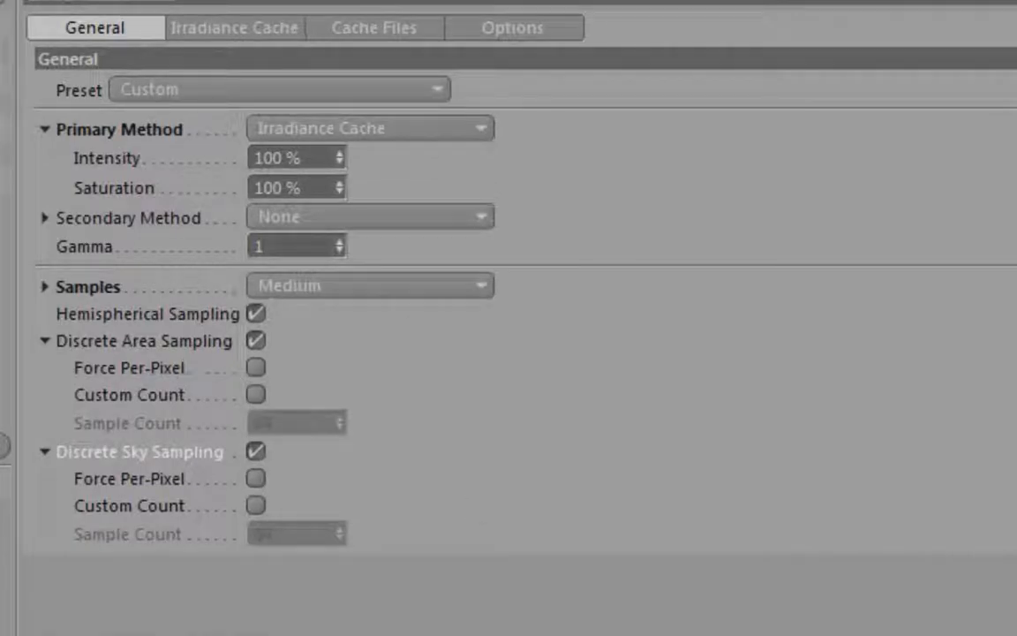
# Enable Force Per-Pixel and Custom Count for discrete area sampling and render the view
pyautogui.click(255, 367)
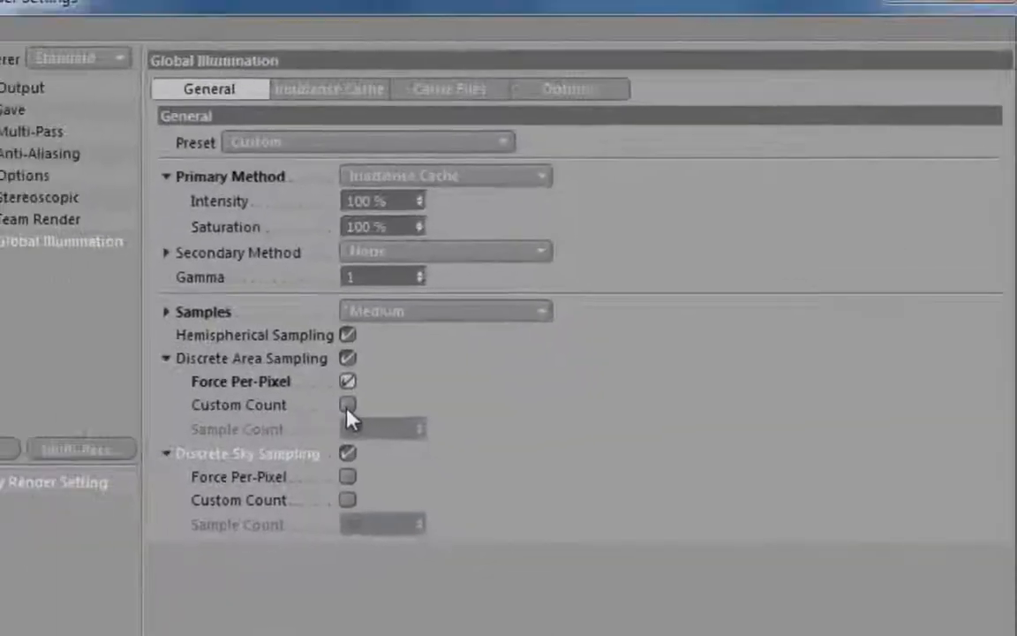
pyautogui.click(255, 395)
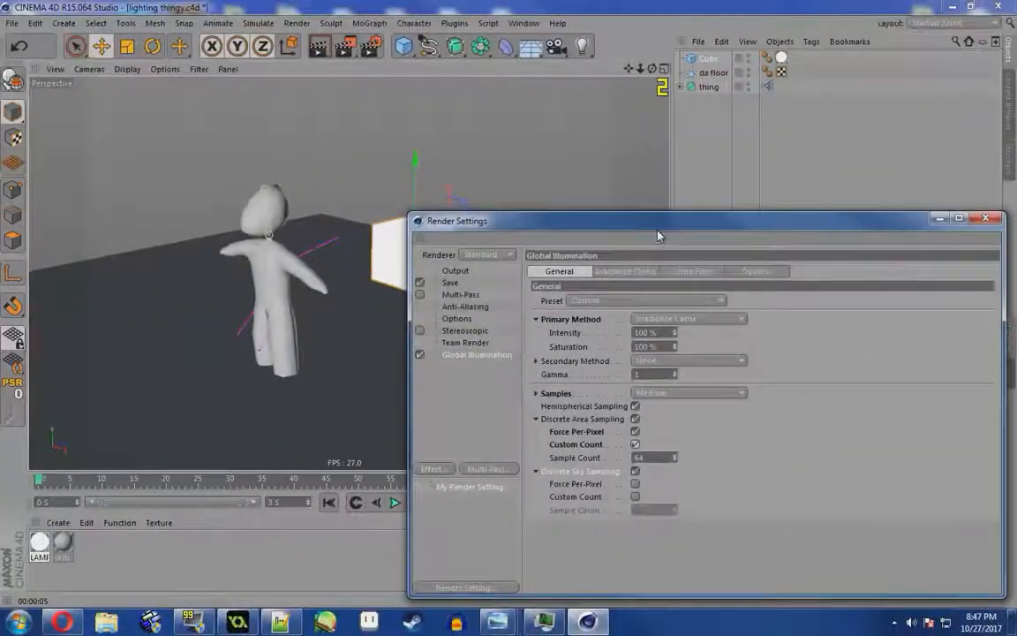
pyautogui.moveTo(656, 236); pyautogui.dragTo(667, 245)
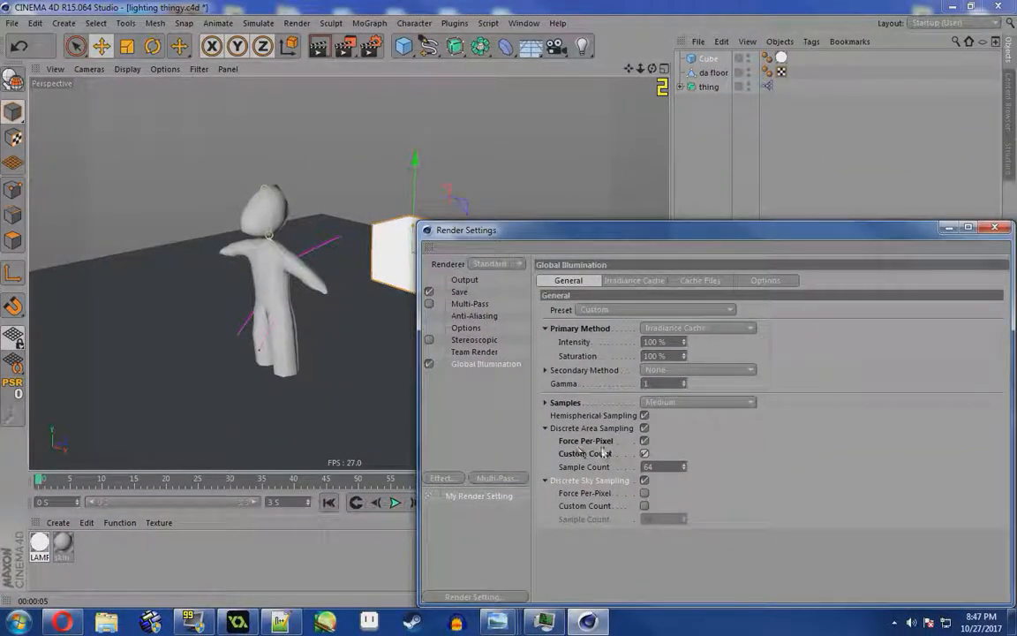
pyautogui.hotkey('ctrl', 'r')
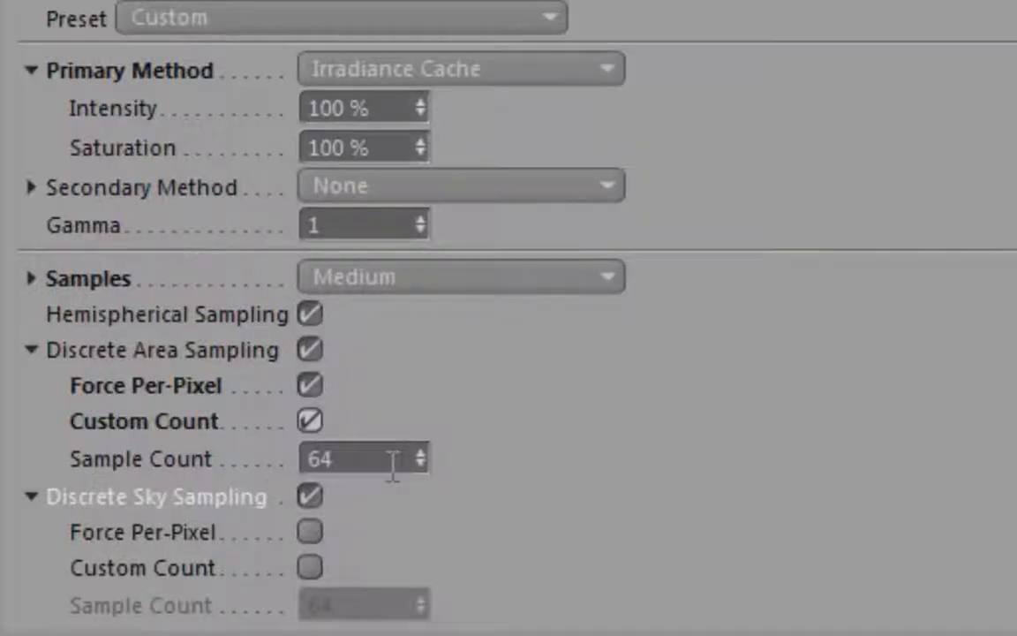
# Set the sample count of discrete area sampling to 256
pyautogui.doubleClick(390, 456)
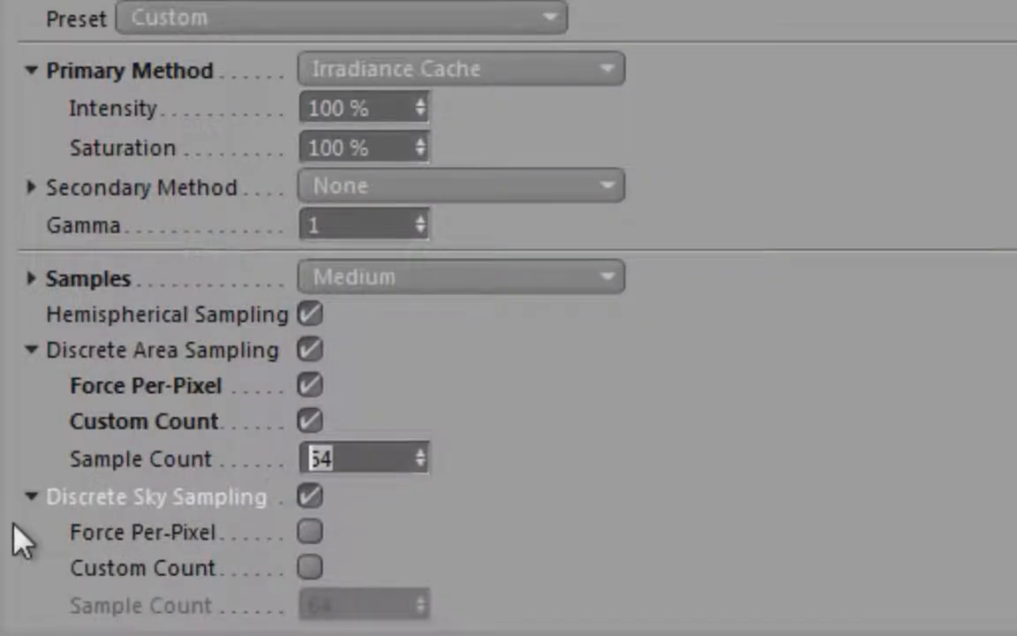
pyautogui.write('256')
pyautogui.press('Return')
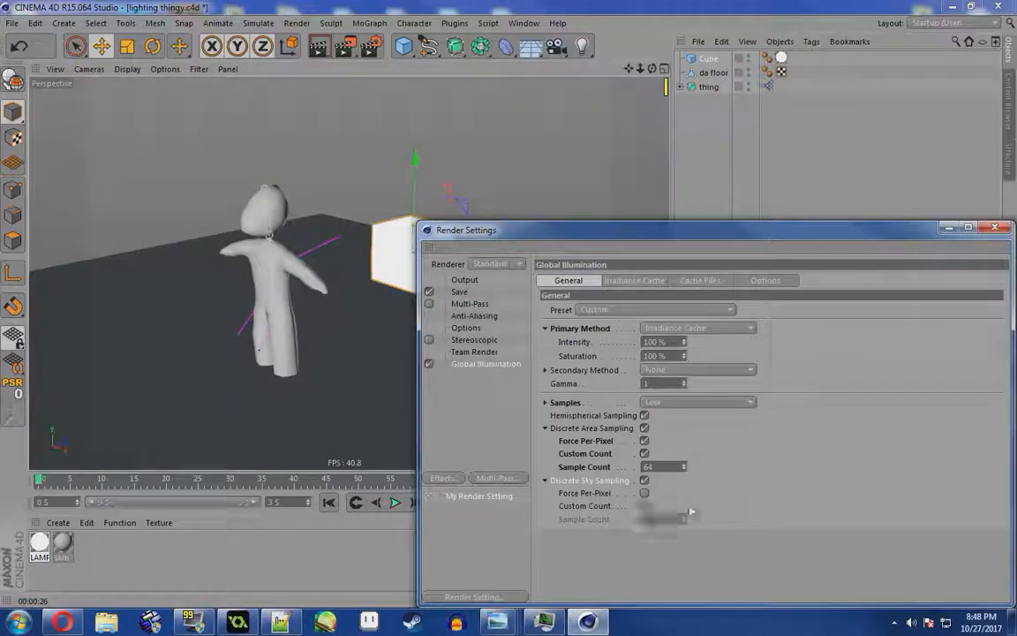
# Enable Custom Count for discrete sky sampling and render the view with a new Sky object added to the scene
pyautogui.click(645, 507)
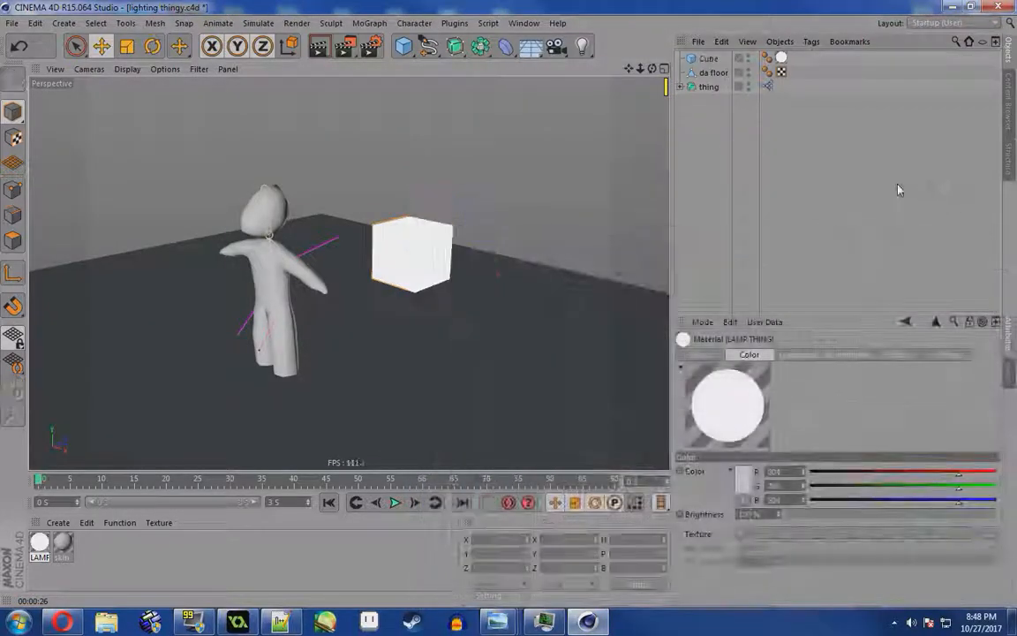
pyautogui.click(530, 46)
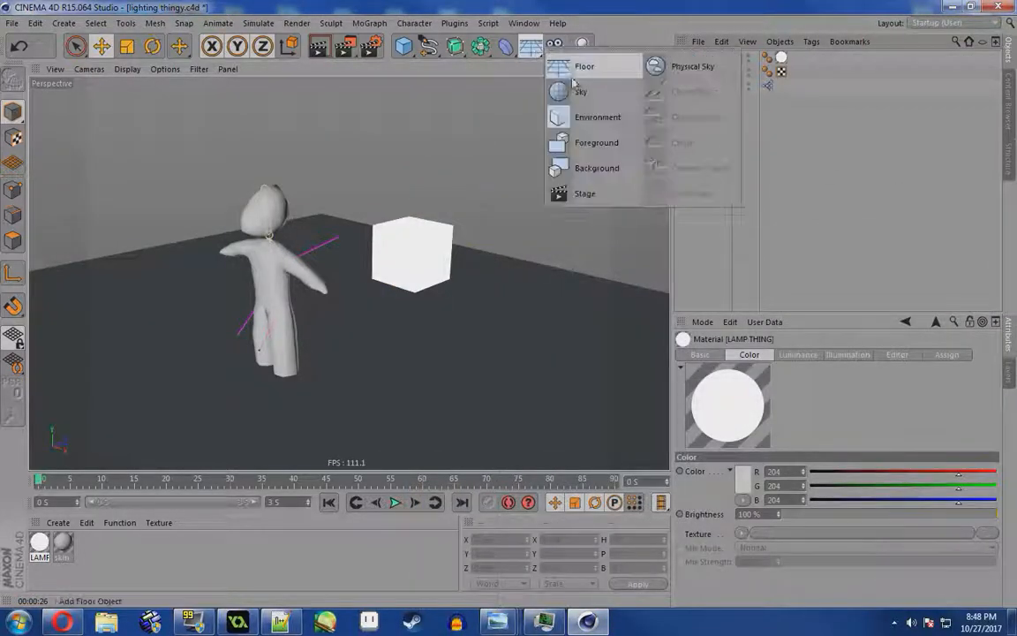
pyautogui.click(578, 91)
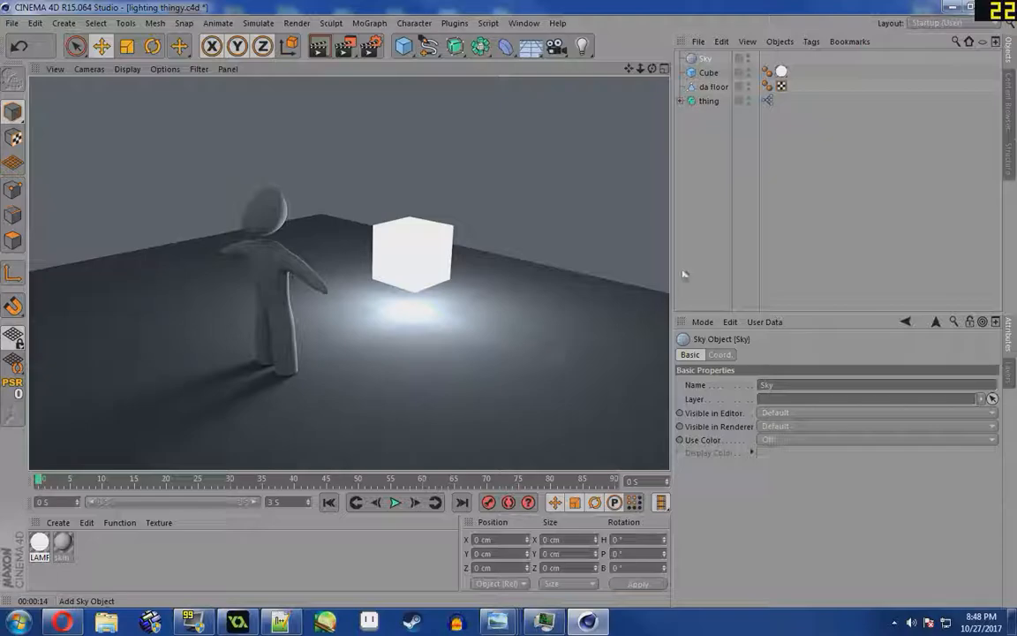
pyautogui.click(828, 235)
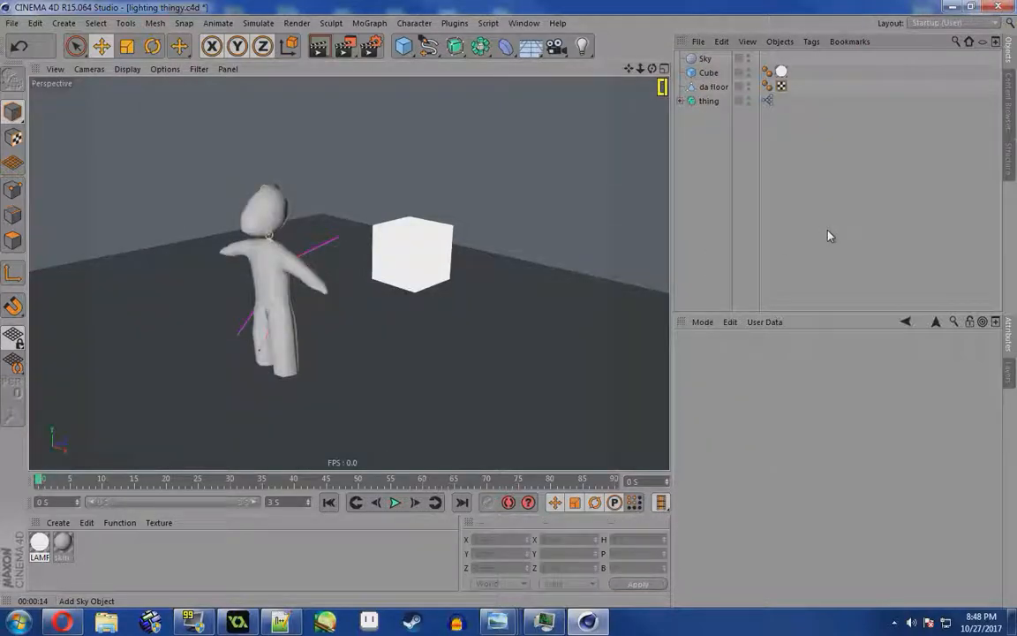